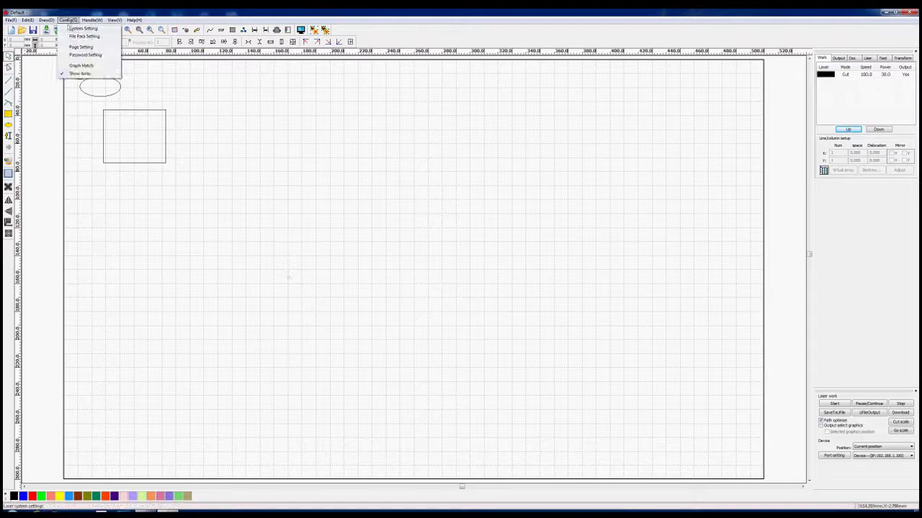
Step: Switch the laser head position to the upper-right point in the system settings, and back to the upper-left point
{"action": "left_click", "coordinate": [79, 30]}
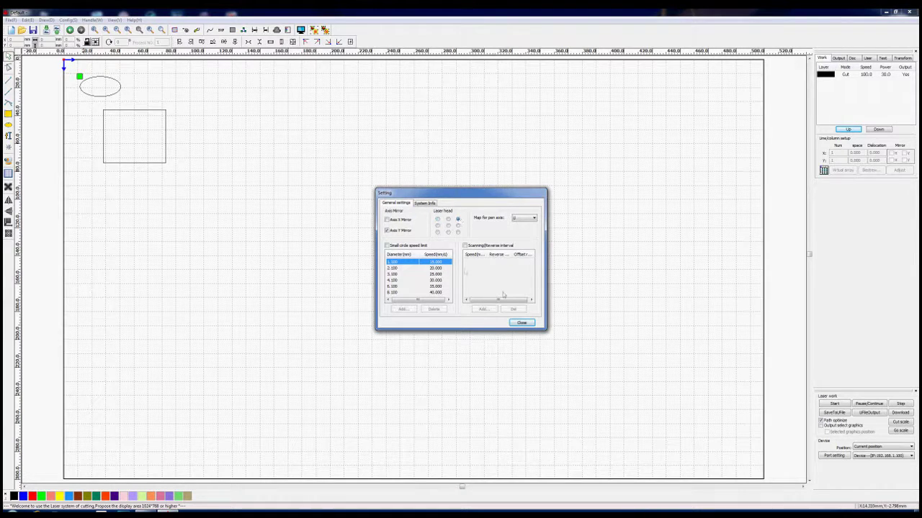
{"action": "left_click", "coordinate": [522, 323]}
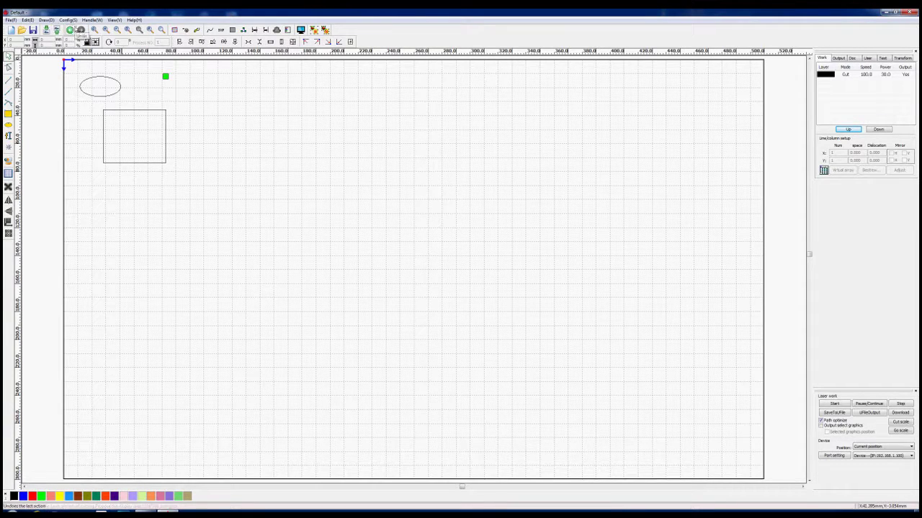
{"action": "left_click", "coordinate": [70, 20]}
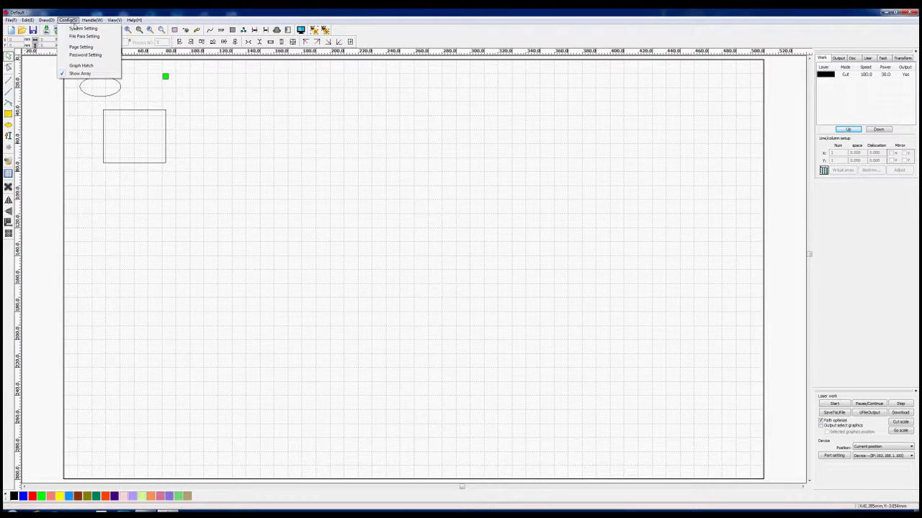
{"action": "left_click", "coordinate": [79, 28]}
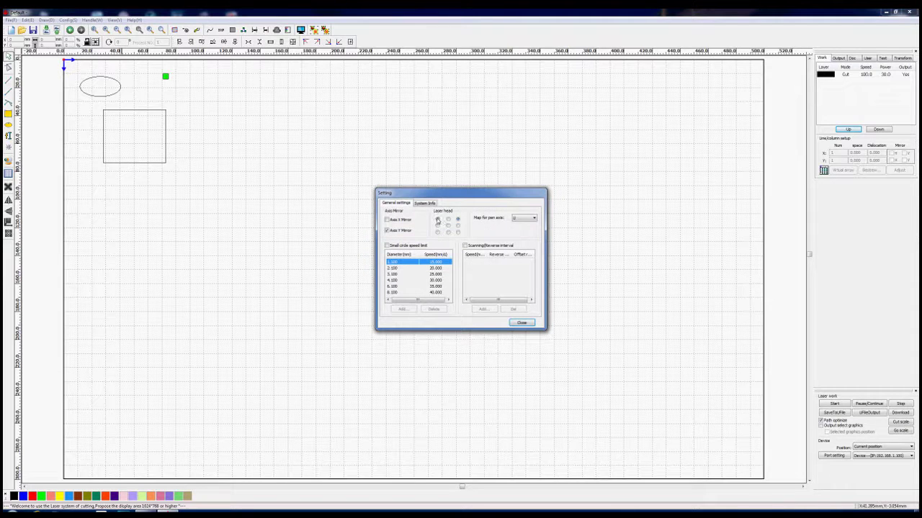
{"action": "left_click", "coordinate": [521, 322]}
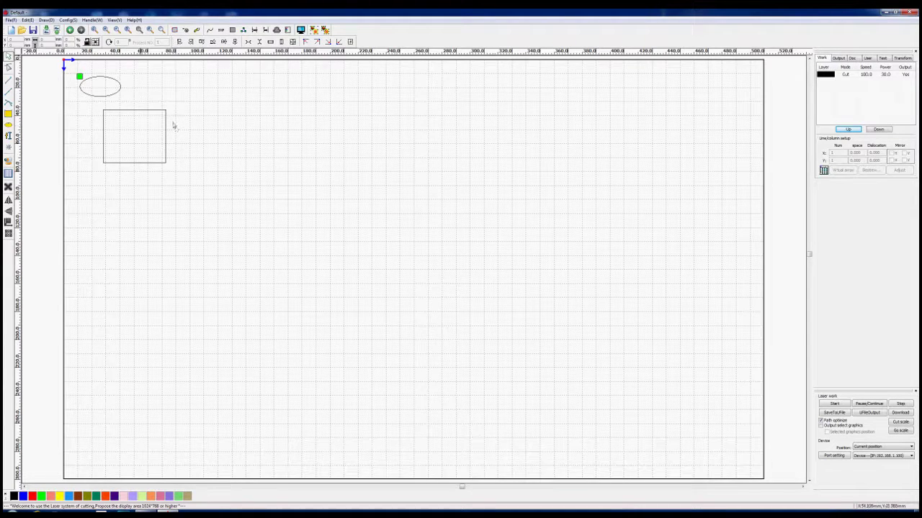
Step: Delete the ellipse above the rectangle
{"action": "left_click", "coordinate": [117, 71]}
{"action": "key", "text": "Delete"}
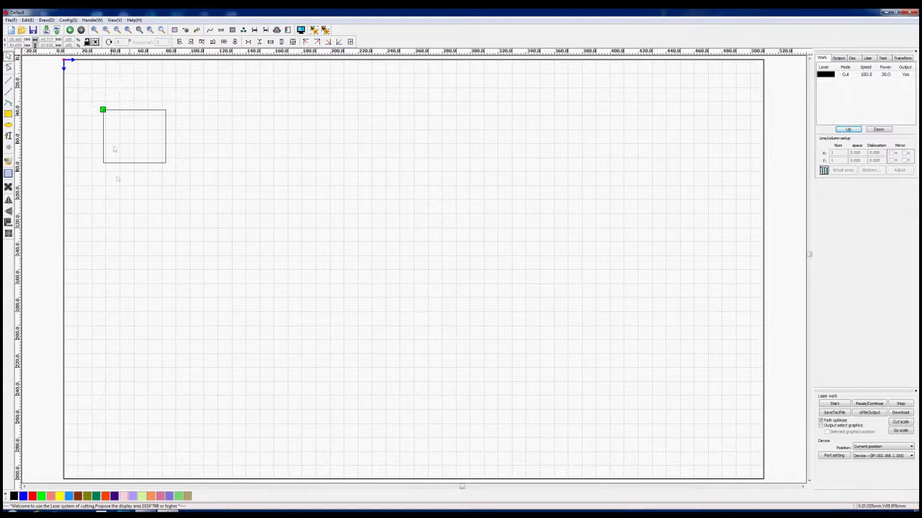
Step: Align the rectangle to the page's upper-left corner and to its lower-right corner
{"action": "left_click", "coordinate": [132, 110]}
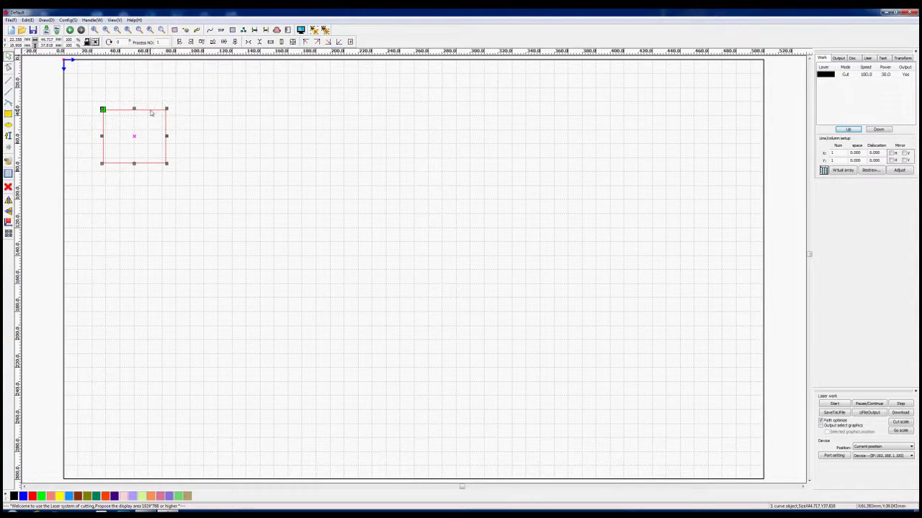
{"action": "key", "text": "ctrl+z"}
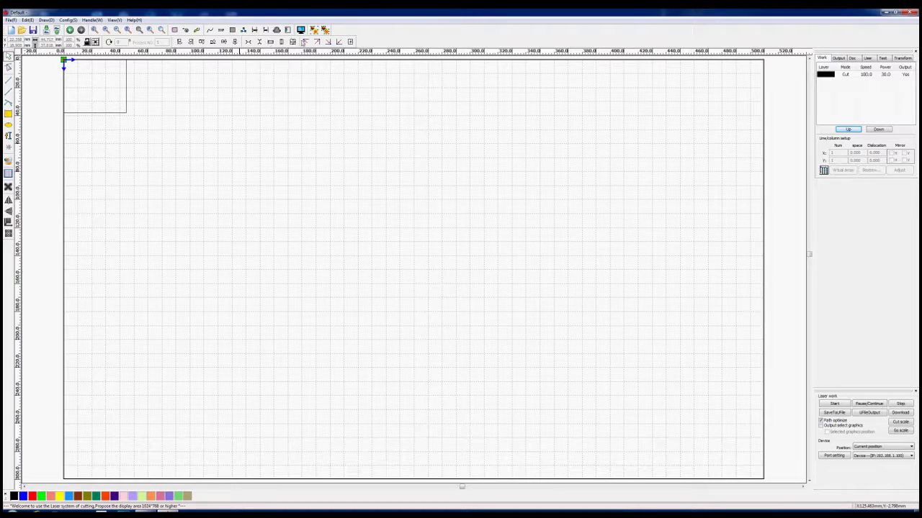
{"action": "left_click", "coordinate": [126, 92]}
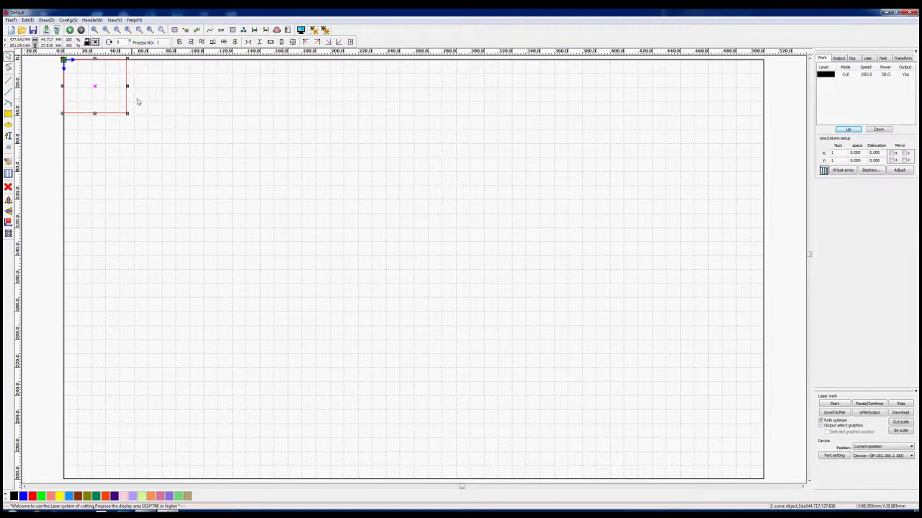
{"action": "key", "text": "ctrl+z"}
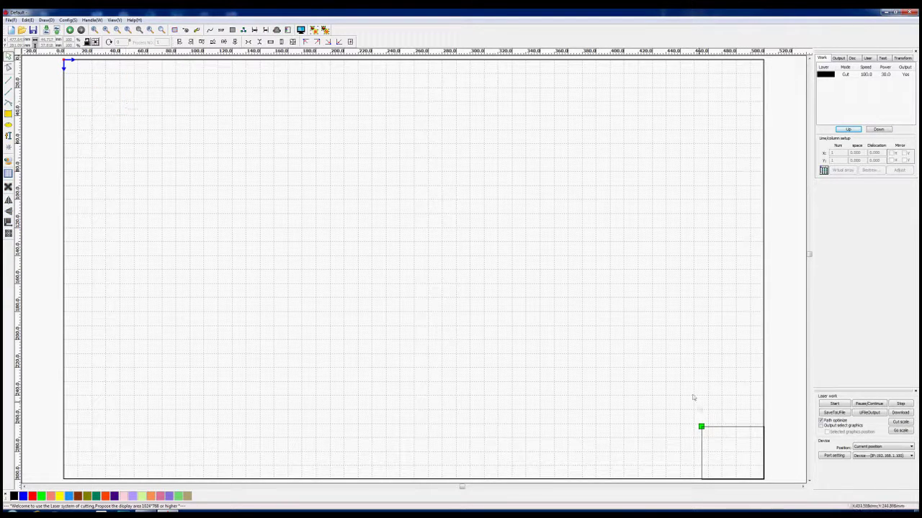
Step: Centre the rectangle on the page
{"action": "left_click", "coordinate": [726, 429]}
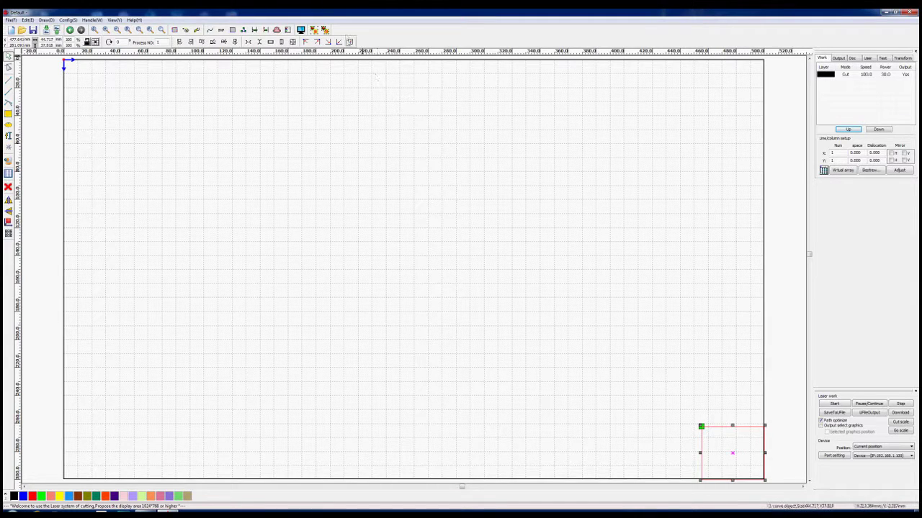
{"action": "left_click", "coordinate": [350, 41]}
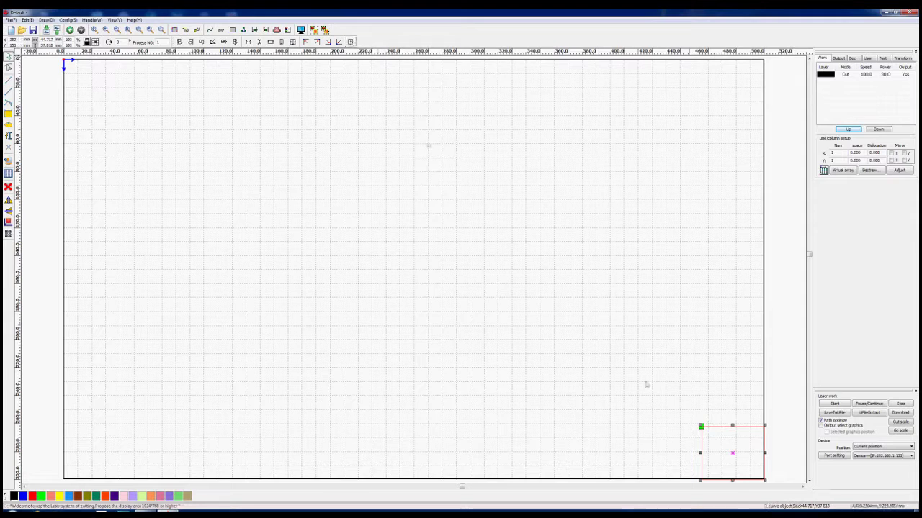
{"action": "left_click", "coordinate": [719, 429]}
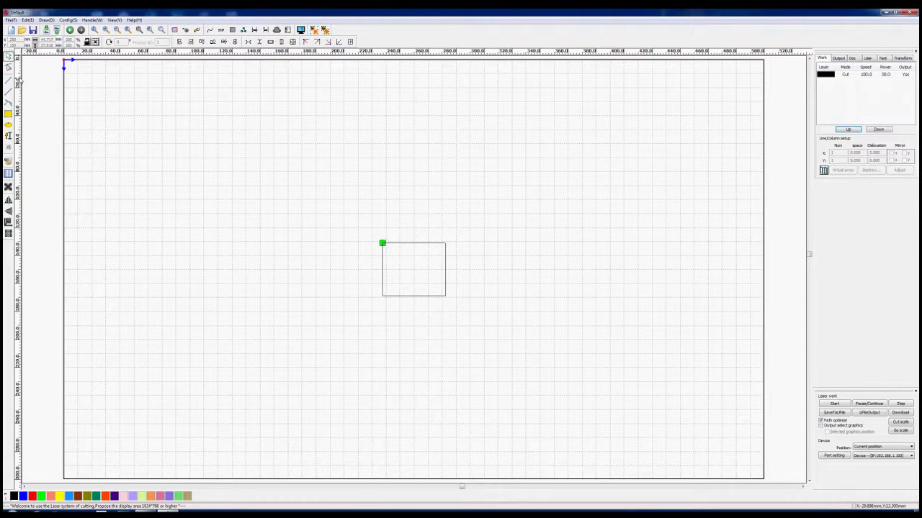
Step: Draw a second, larger rectangle about 110 x 122 mm in the upper-left part of the page
{"action": "left_click", "coordinate": [7, 114]}
{"action": "mouse_move", "coordinate": [132, 108]}
{"action": "left_mouse_down"}
{"action": "mouse_move", "coordinate": [148, 261]}
{"action": "mouse_move", "coordinate": [237, 284]}
{"action": "mouse_move", "coordinate": [285, 277]}
{"action": "left_mouse_up"}
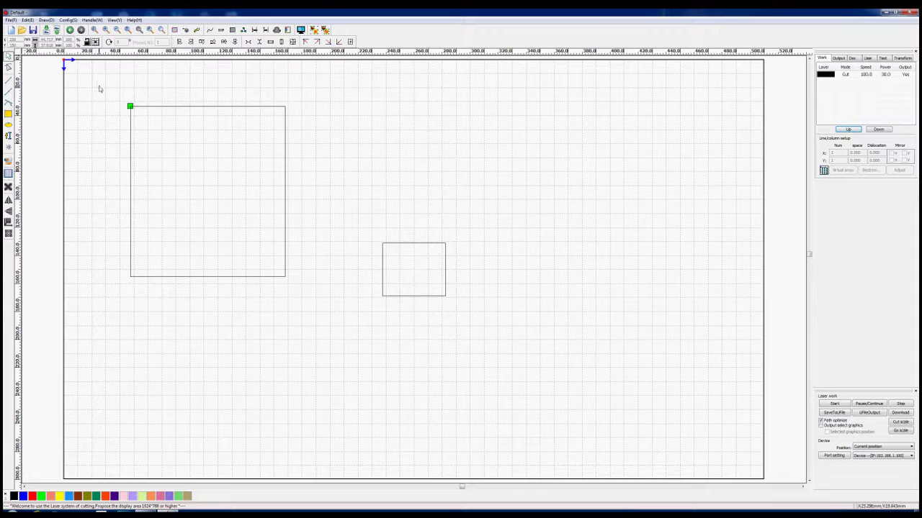
Step: Align the small rectangle with the large rectangle's left edge, and with its right edge
{"action": "left_click_drag", "start_coordinate": [99, 89], "coordinate": [517, 329]}
{"action": "left_click_drag", "start_coordinate": [517, 328], "coordinate": [517, 329]}
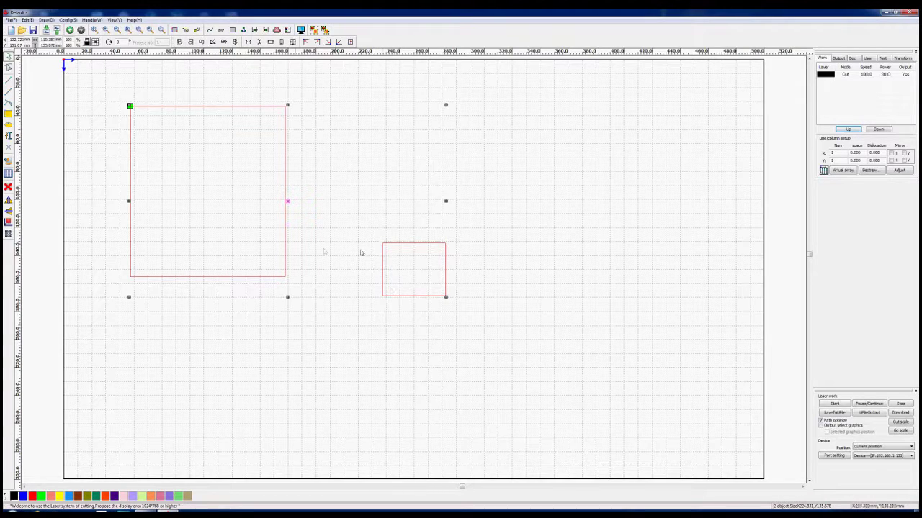
{"action": "key", "text": "ctrl+z"}
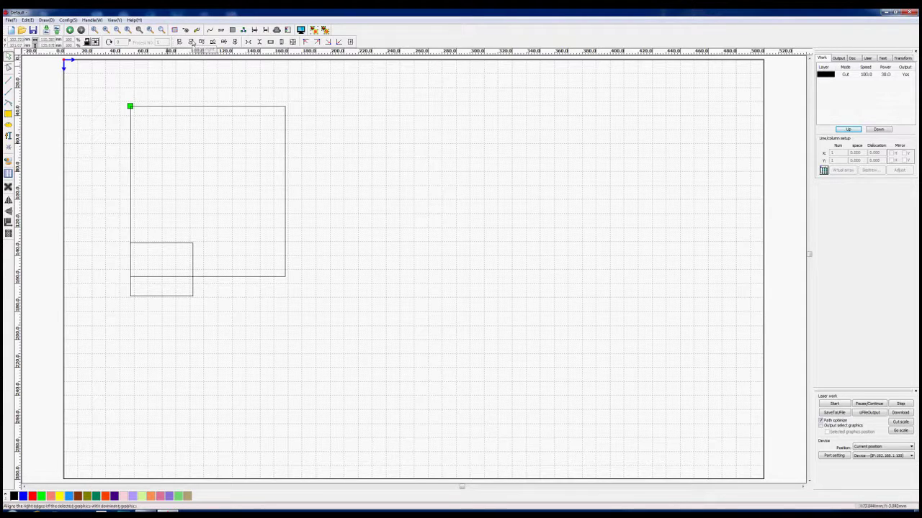
{"action": "left_click_drag", "start_coordinate": [97, 79], "coordinate": [316, 300]}
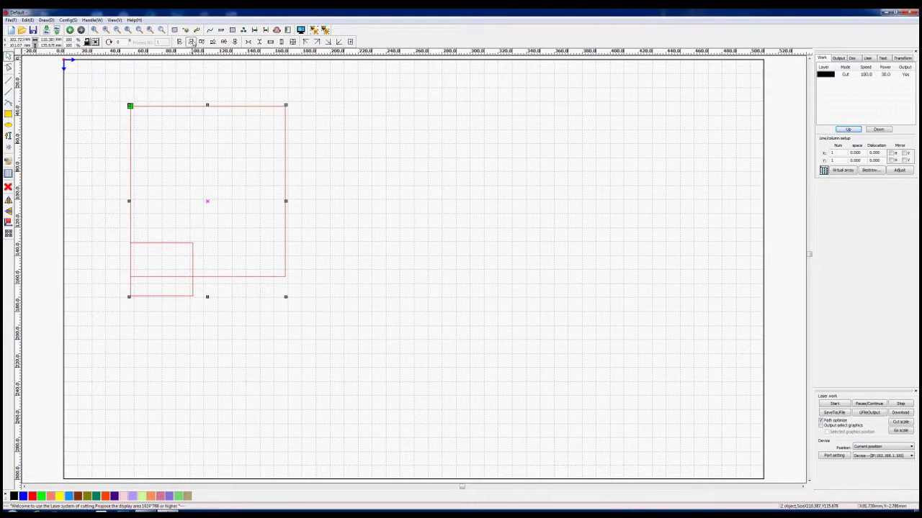
{"action": "key", "text": "r"}
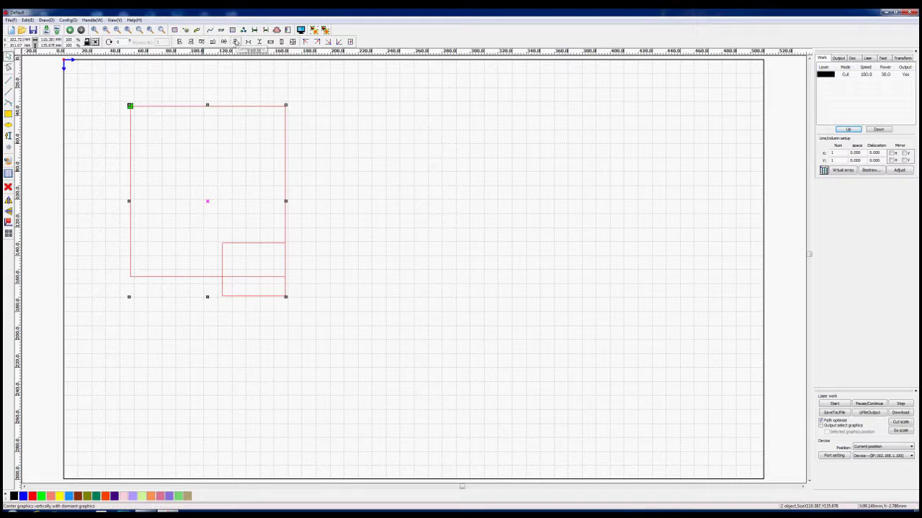
Step: Centre the small rectangle inside the large rectangle both vertically and horizontally
{"action": "left_click", "coordinate": [234, 42]}
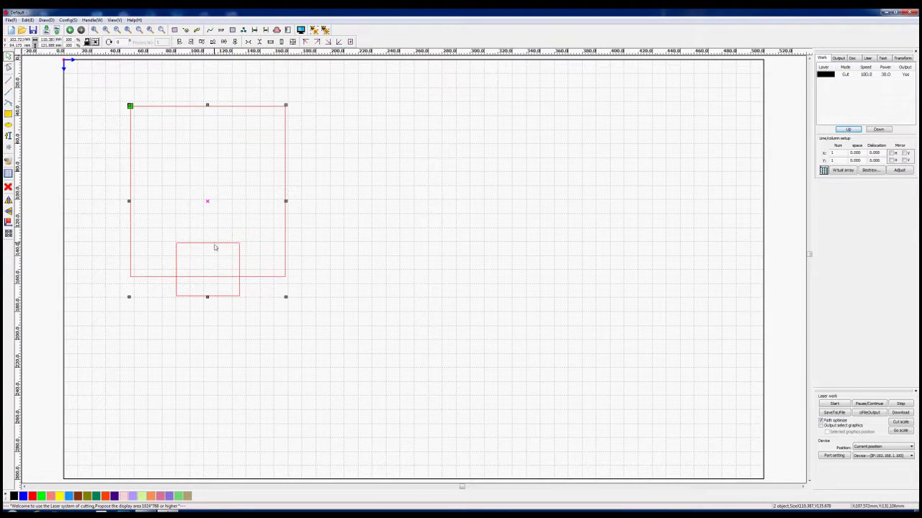
{"action": "key", "text": "ctrl+z"}
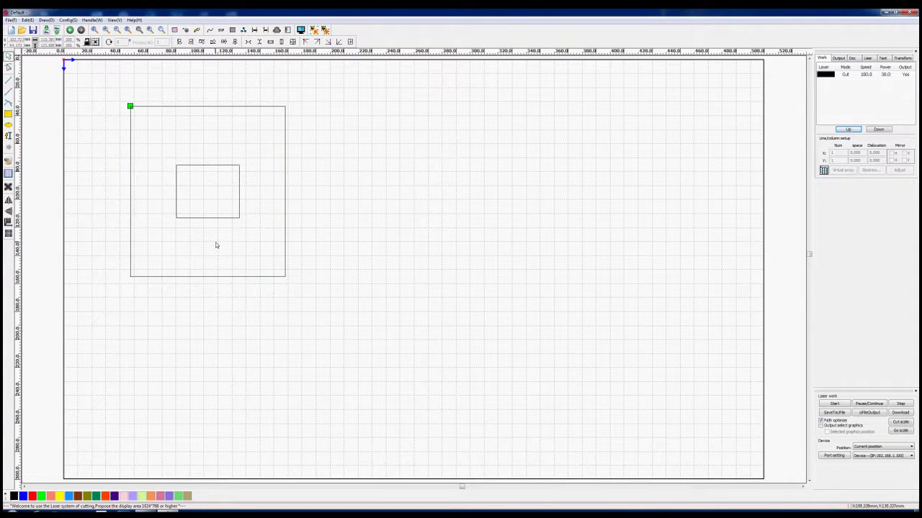
Step: Move the small rectangle out of the large one, to about X 283 mm, Y 155 mm
{"action": "left_click", "coordinate": [207, 218]}
{"action": "left_click_drag", "start_coordinate": [206, 192], "coordinate": [458, 278]}
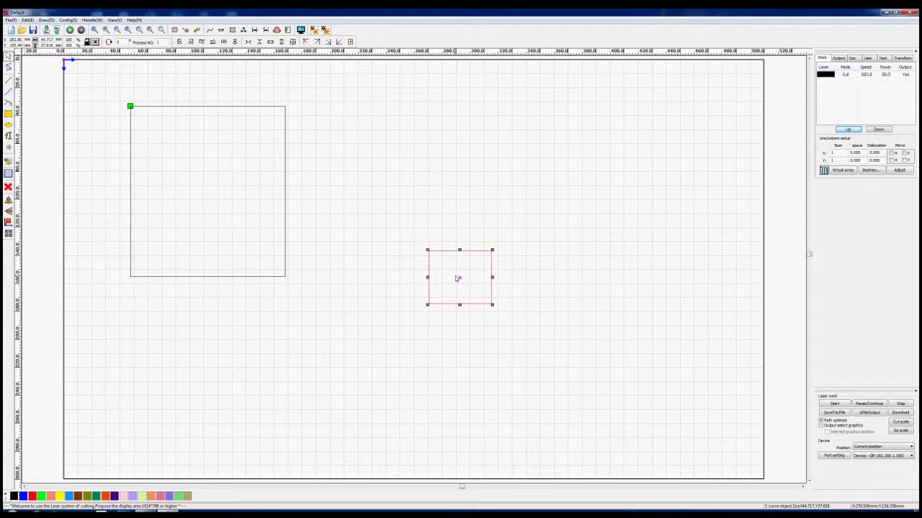
{"action": "left_click_drag", "start_coordinate": [113, 86], "coordinate": [531, 334]}
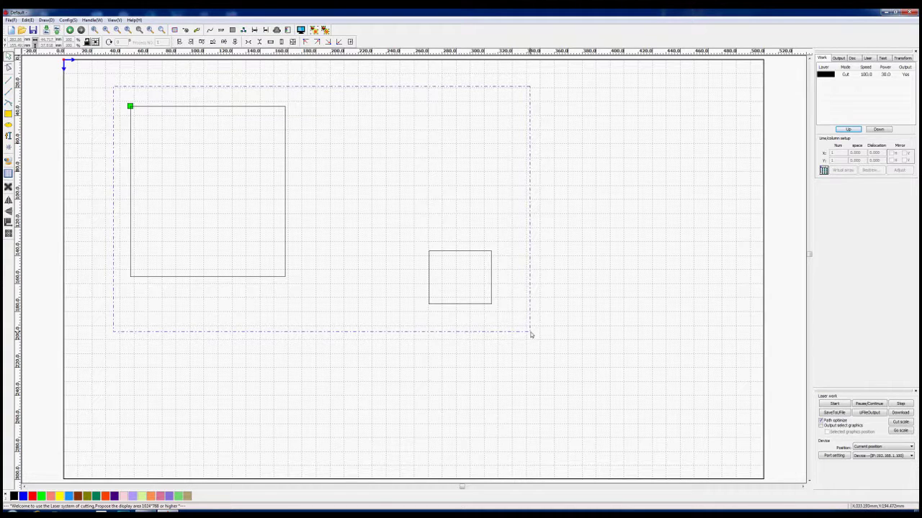
{"action": "left_click_drag", "start_coordinate": [531, 335], "coordinate": [530, 335]}
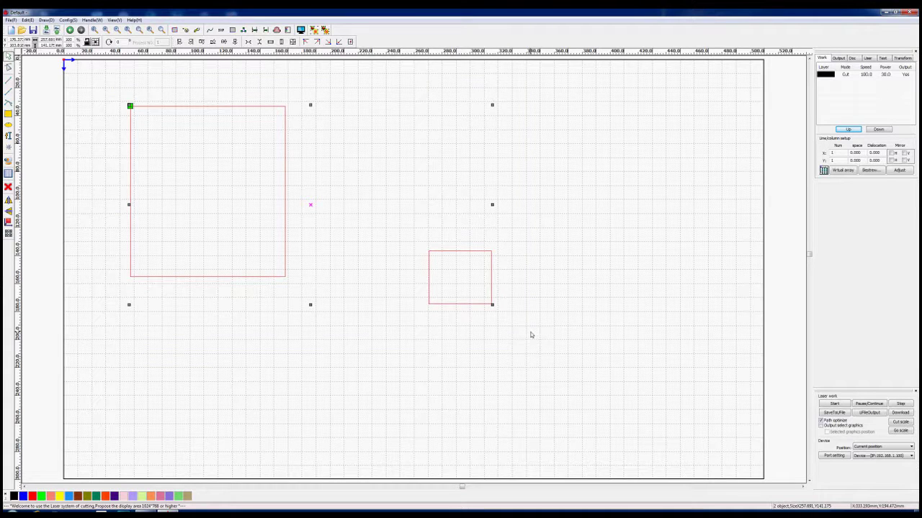
{"action": "left_click", "coordinate": [531, 335]}
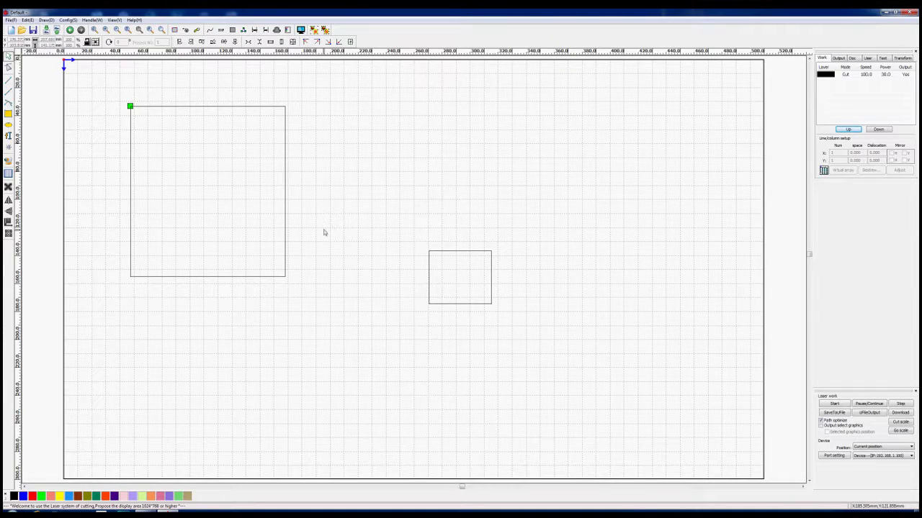
Step: Align the large rectangle's left edge to the small rectangle, selecting the small one last as the reference
{"action": "left_click", "coordinate": [285, 219]}
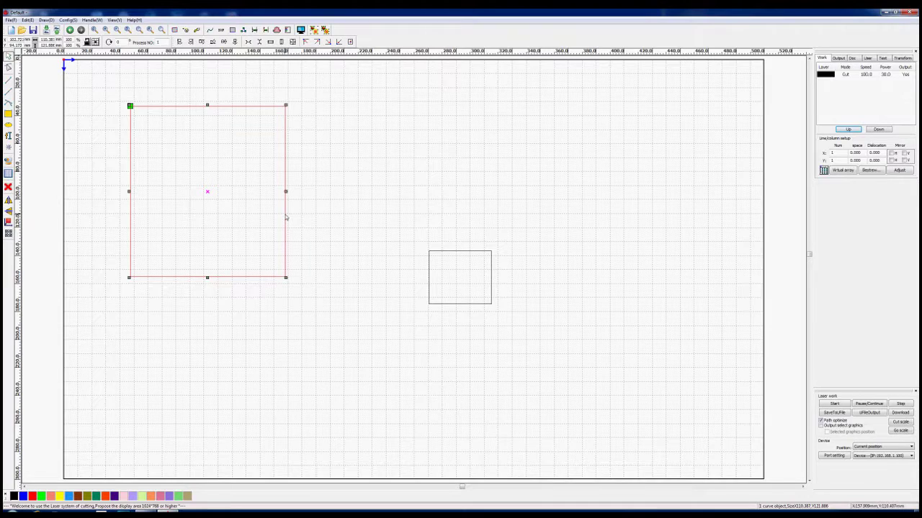
{"action": "left_click", "coordinate": [428, 274], "text": "shift"}
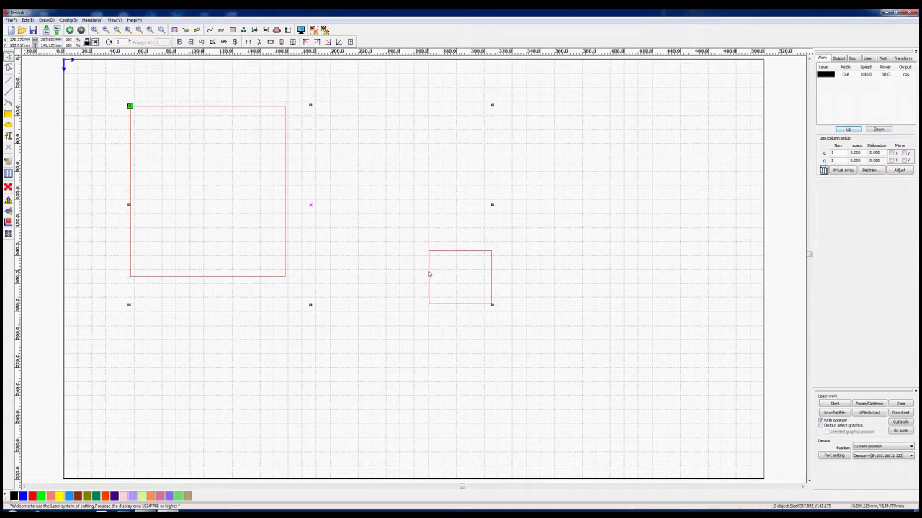
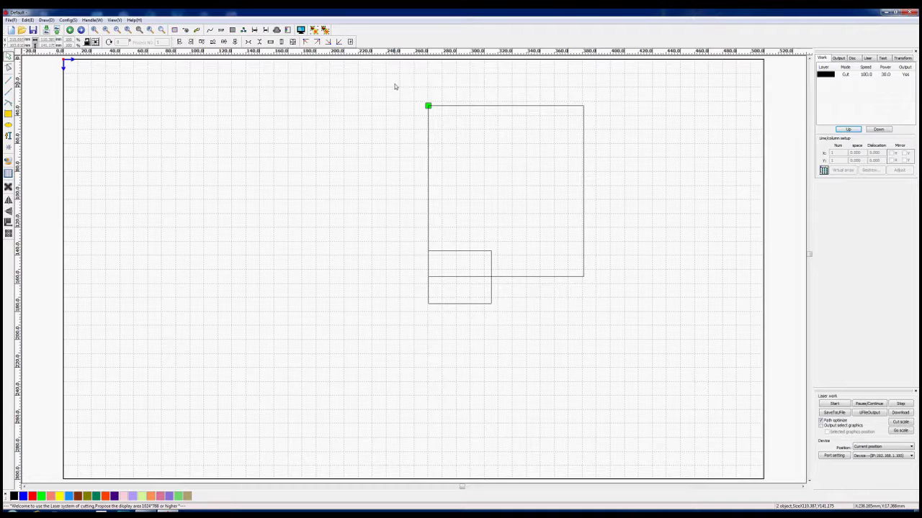
Step: Try aligning the small rectangle's bottom edge with the large rectangle's, and undo the alignment
{"action": "left_click_drag", "start_coordinate": [395, 86], "coordinate": [611, 345]}
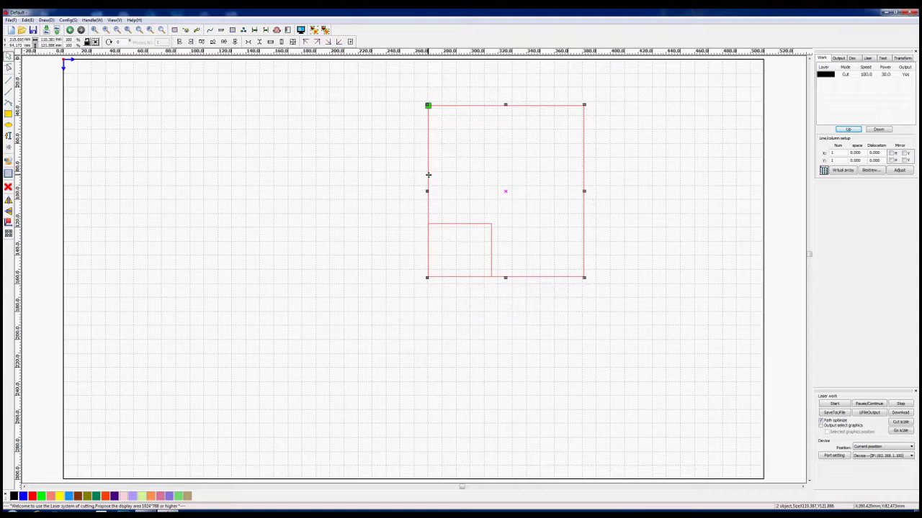
{"action": "left_click", "coordinate": [334, 85]}
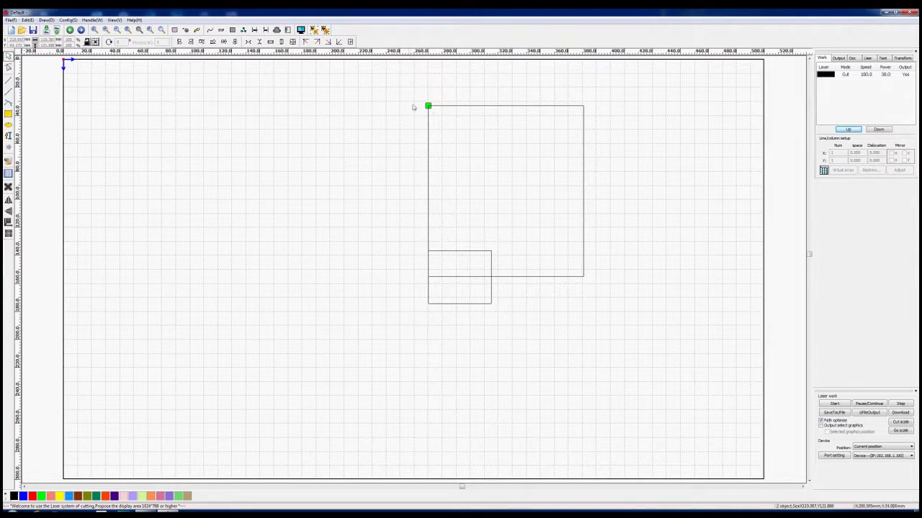
Step: Align the large rectangle's bottom edge to the small rectangle, selecting the small one last as the reference
{"action": "left_click", "coordinate": [452, 106]}
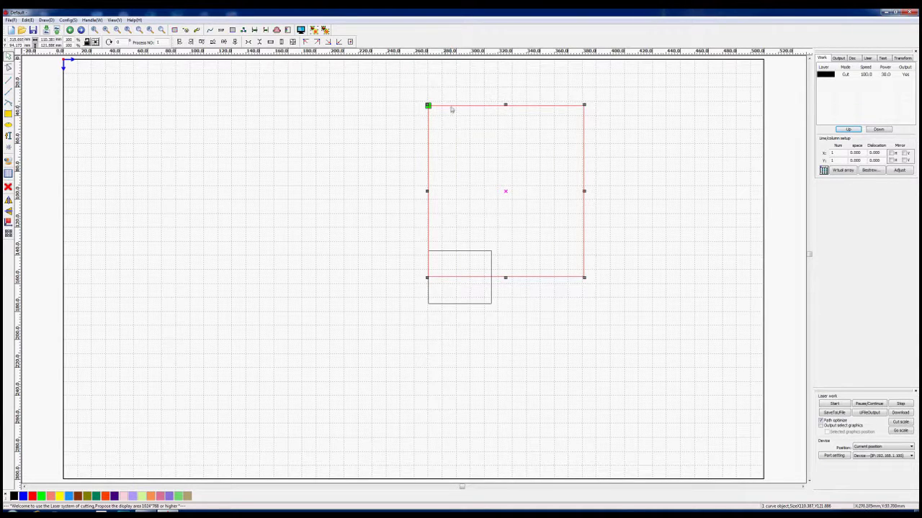
{"action": "left_click", "coordinate": [458, 254], "text": "shift"}
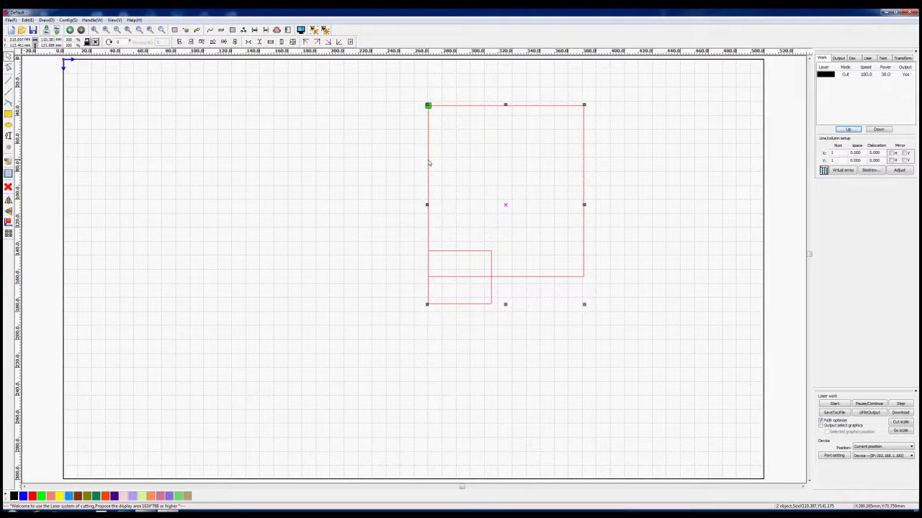
{"action": "key", "text": "b"}
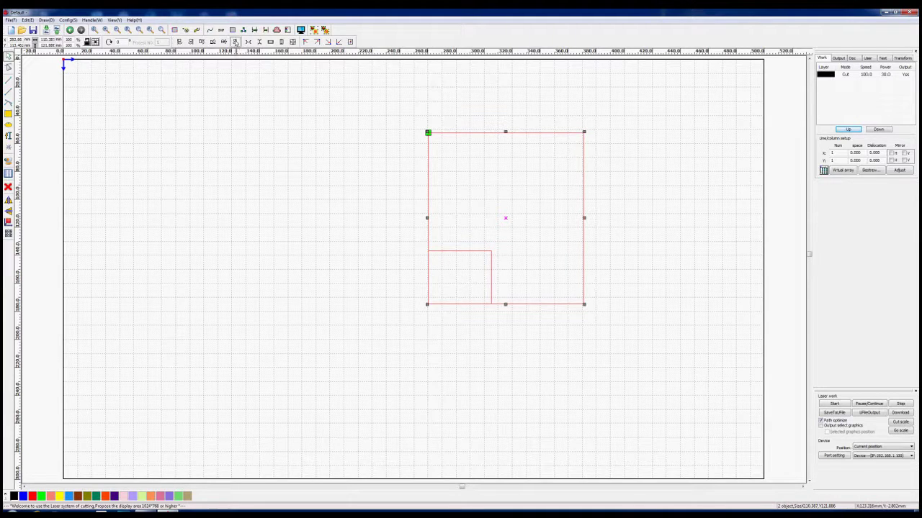
Step: Centre the large rectangle on the small rectangle along both axes, keeping the small one as the reference
{"action": "left_click", "coordinate": [427, 192]}
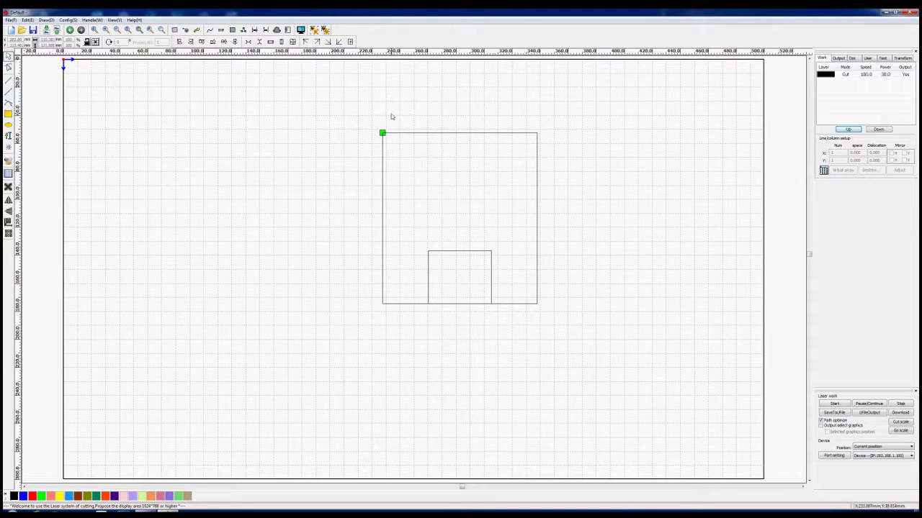
{"action": "left_click", "coordinate": [423, 134]}
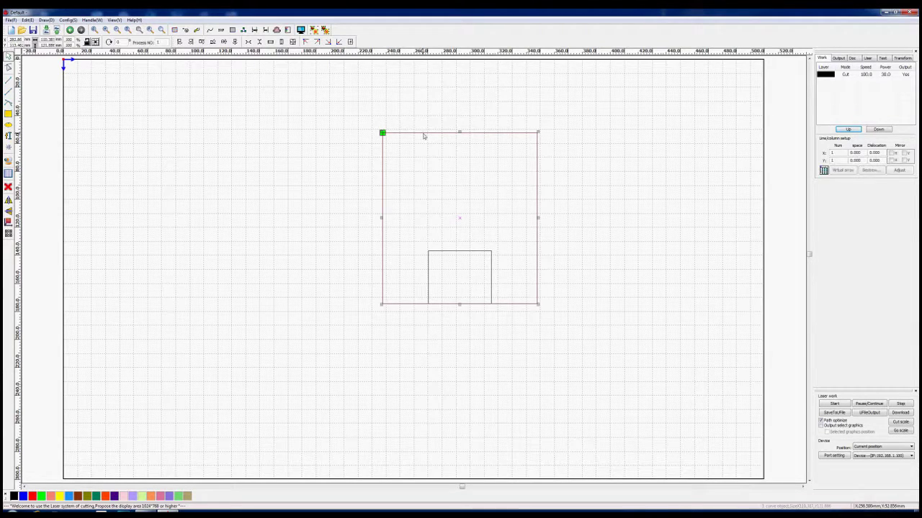
{"action": "left_click", "coordinate": [456, 251], "text": "shift"}
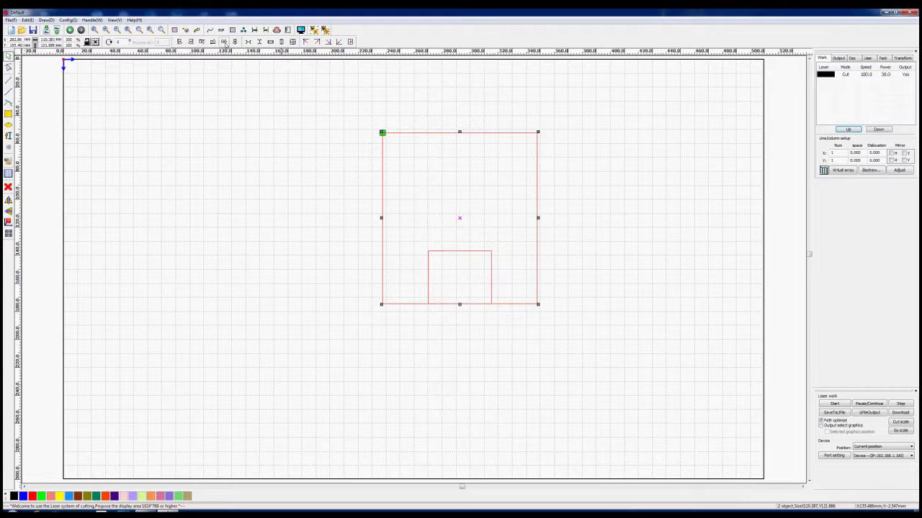
Step: Centre the large rectangle vertically on the small rectangle
{"action": "key", "text": "e"}
{"action": "left_click", "coordinate": [383, 178]}
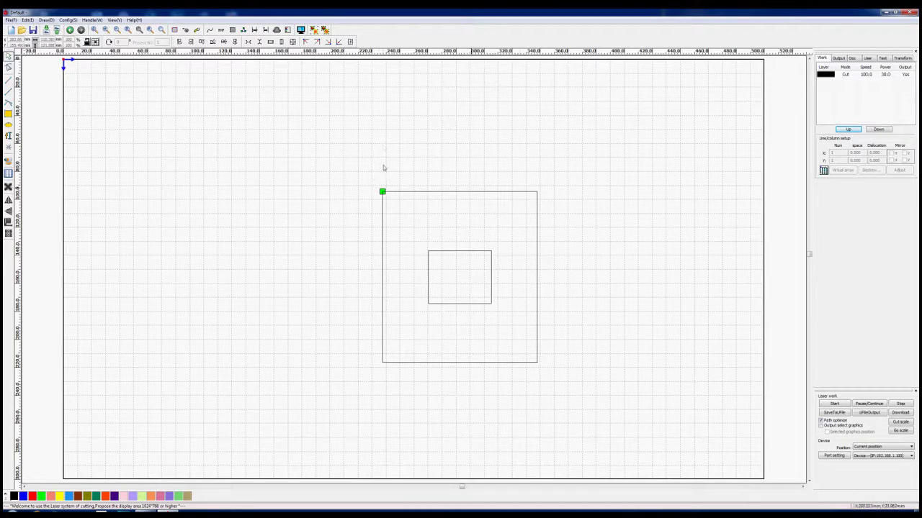
Step: Align both rectangles together to the page's upper-left corner, and clear them from the page
{"action": "left_click_drag", "start_coordinate": [343, 159], "coordinate": [601, 395]}
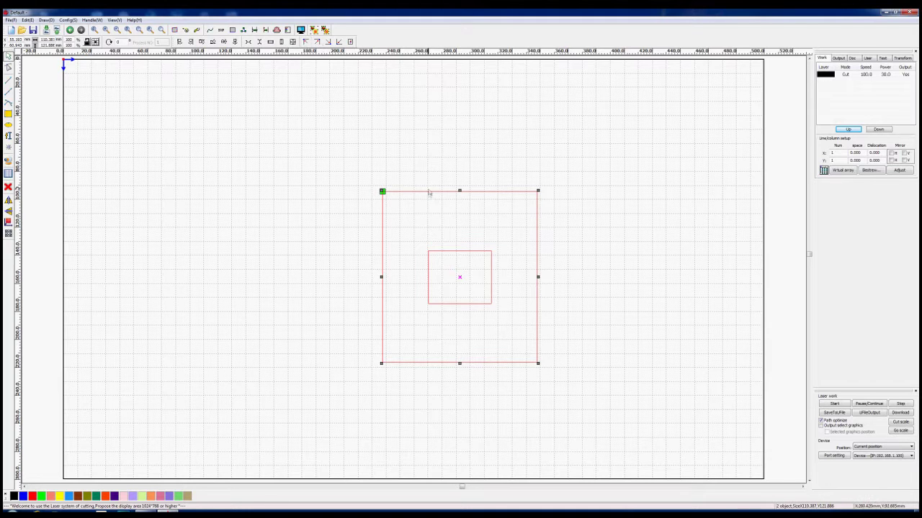
{"action": "key", "text": "ctrl+z"}
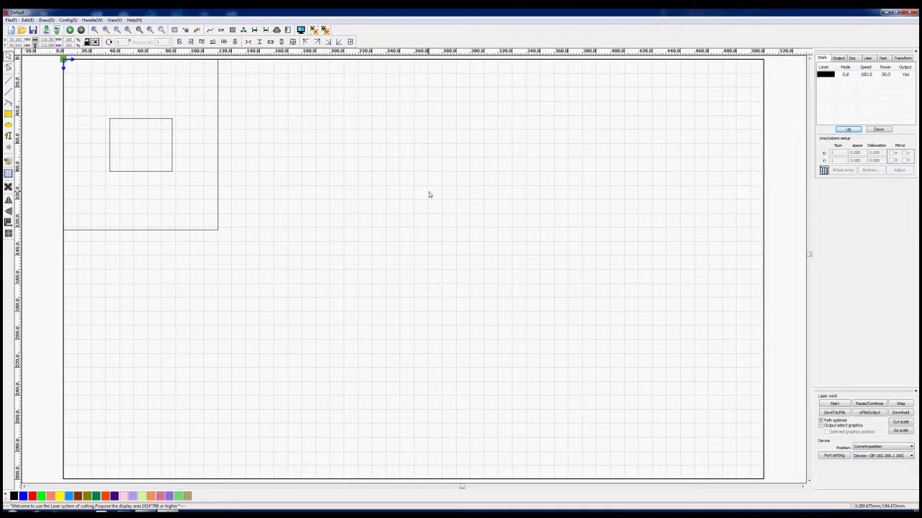
{"action": "key", "text": "ctrl+z"}
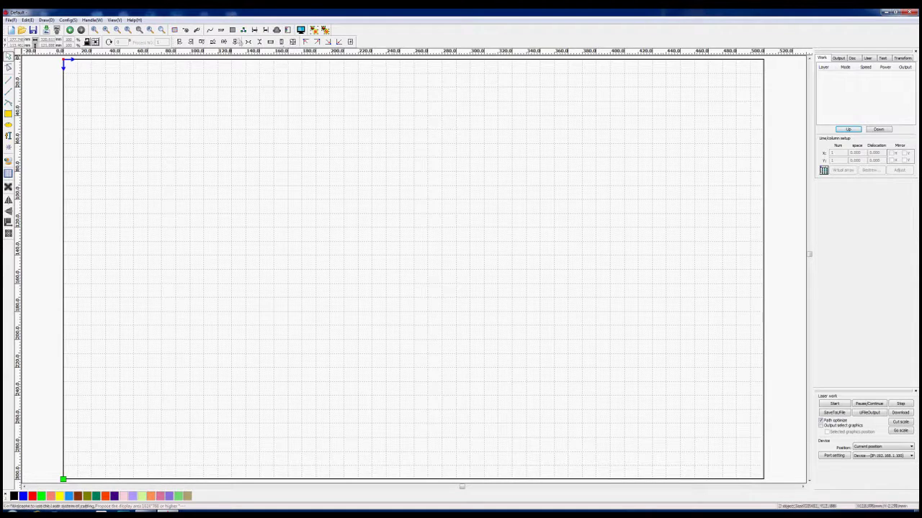
Step: Draw four separate rectangles: a tall one about 25 × 114 mm, a smaller upright one, a large wide one and a long shallow one
{"action": "left_click", "coordinate": [8, 113]}
{"action": "mouse_move", "coordinate": [146, 126]}
{"action": "left_mouse_down"}
{"action": "mouse_move", "coordinate": [173, 130]}
{"action": "mouse_move", "coordinate": [180, 271]}
{"action": "left_mouse_up"}
{"action": "left_click_drag", "start_coordinate": [182, 210], "coordinate": [181, 285]}
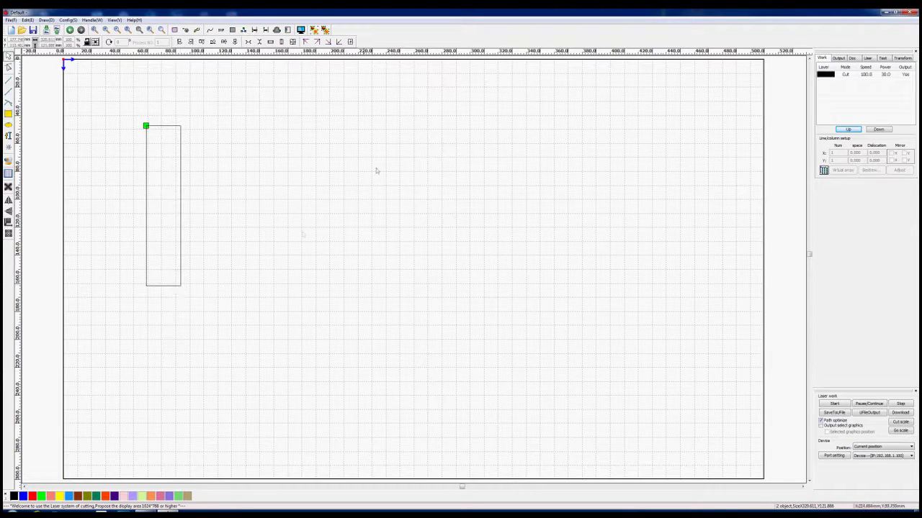
{"action": "left_click_drag", "start_coordinate": [232, 158], "coordinate": [290, 240]}
{"action": "left_click", "coordinate": [9, 114]}
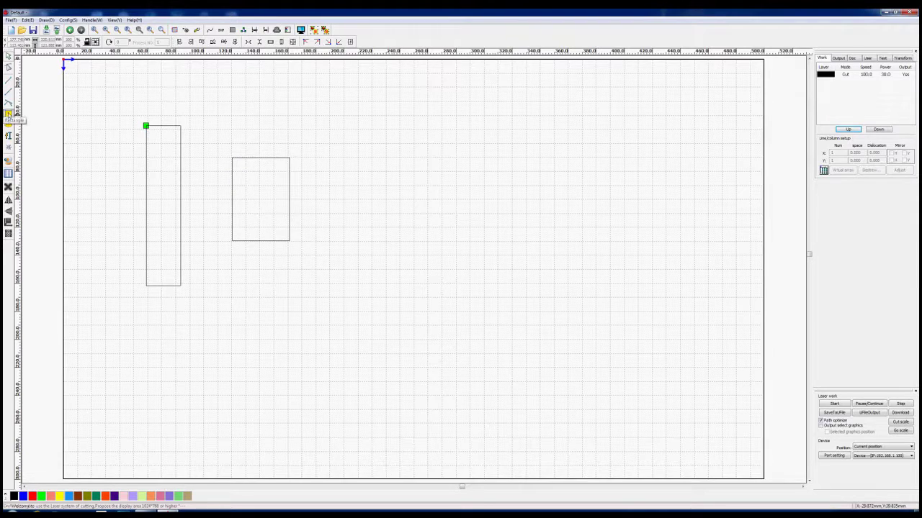
{"action": "mouse_move", "coordinate": [487, 344]}
{"action": "left_mouse_down"}
{"action": "mouse_move", "coordinate": [558, 410]}
{"action": "mouse_move", "coordinate": [683, 457]}
{"action": "left_mouse_up"}
{"action": "left_click", "coordinate": [9, 113]}
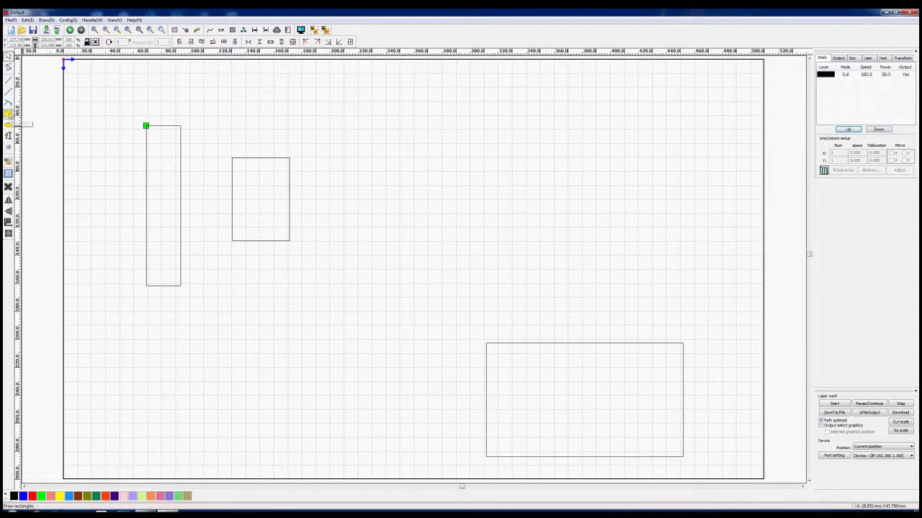
{"action": "mouse_move", "coordinate": [350, 202]}
{"action": "left_mouse_down"}
{"action": "mouse_move", "coordinate": [350, 246]}
{"action": "mouse_move", "coordinate": [499, 232]}
{"action": "left_mouse_up"}
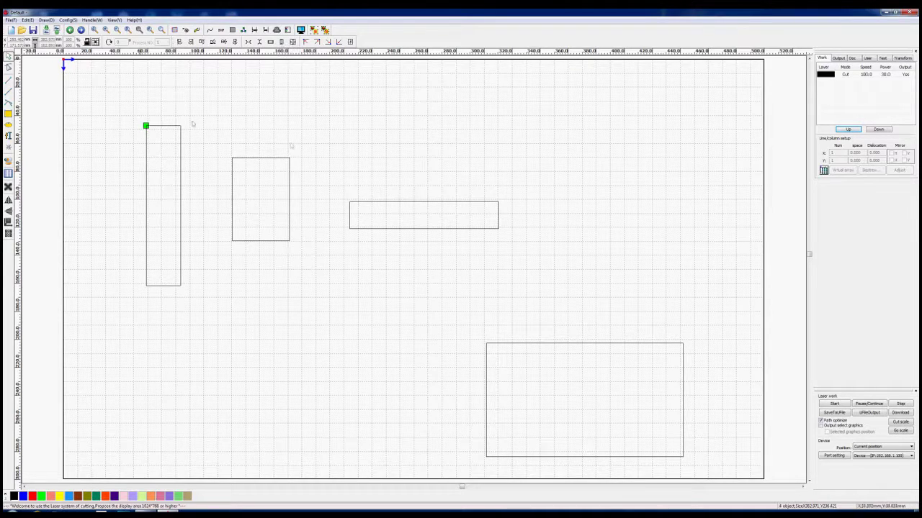
Step: Try making all four rectangles the same height as the long shallow one, and undo the change
{"action": "left_click_drag", "start_coordinate": [93, 114], "coordinate": [699, 475]}
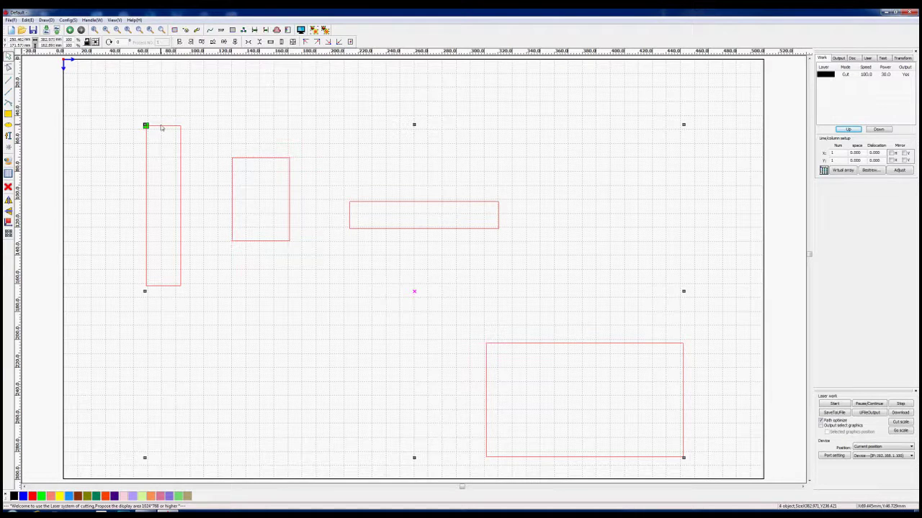
{"action": "key", "text": "ctrl+z"}
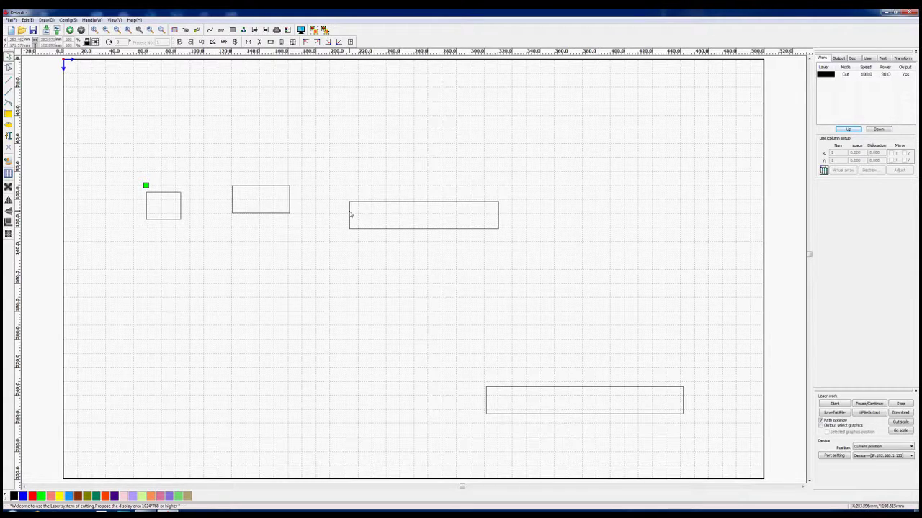
{"action": "key", "text": "ctrl+z"}
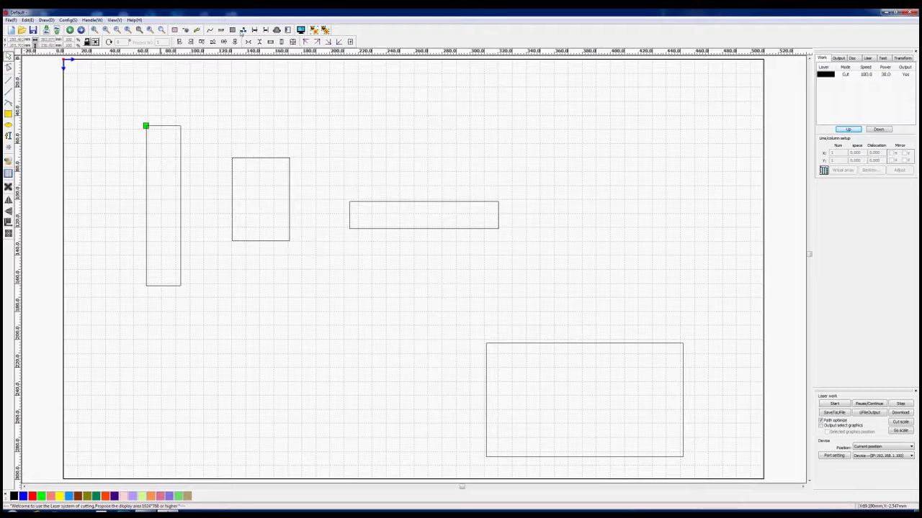
Step: Try giving all four rectangles the same width and height as the long shallow one, and undo the resize
{"action": "left_click_drag", "start_coordinate": [121, 92], "coordinate": [717, 476]}
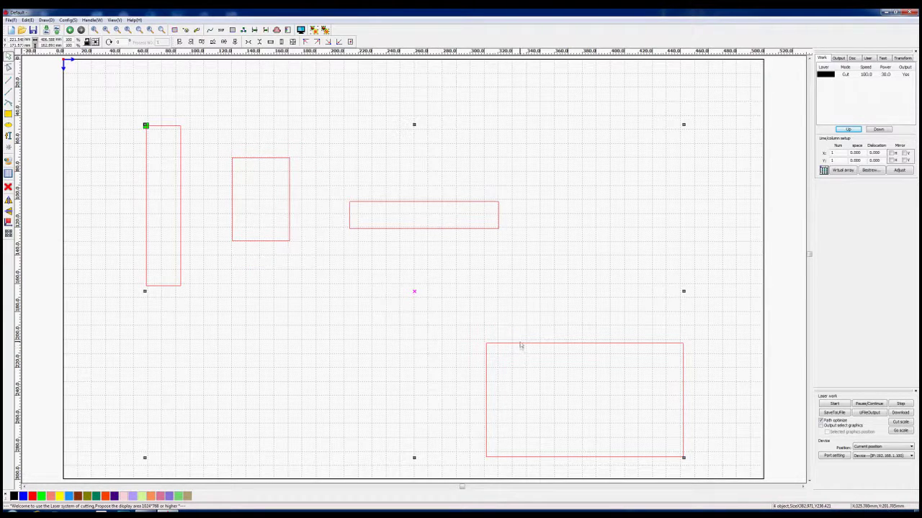
{"action": "key", "text": "ctrl+z"}
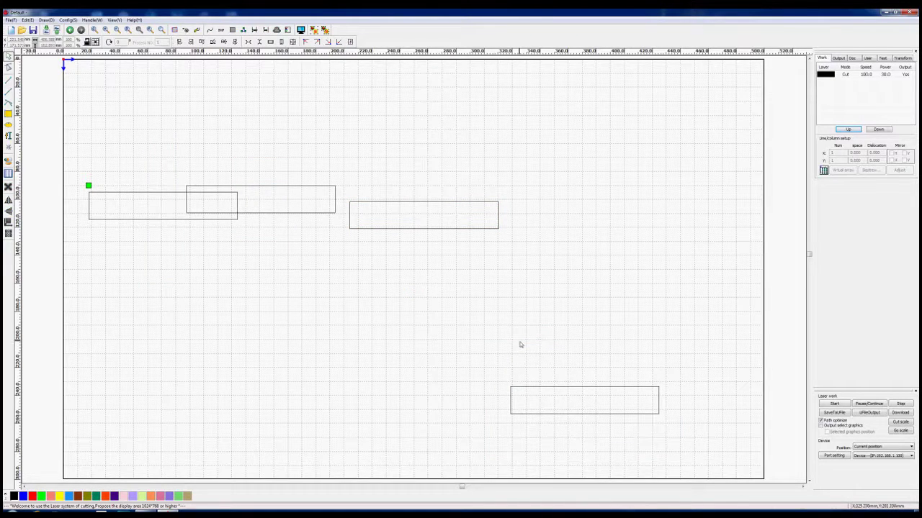
{"action": "key", "text": "ctrl+z"}
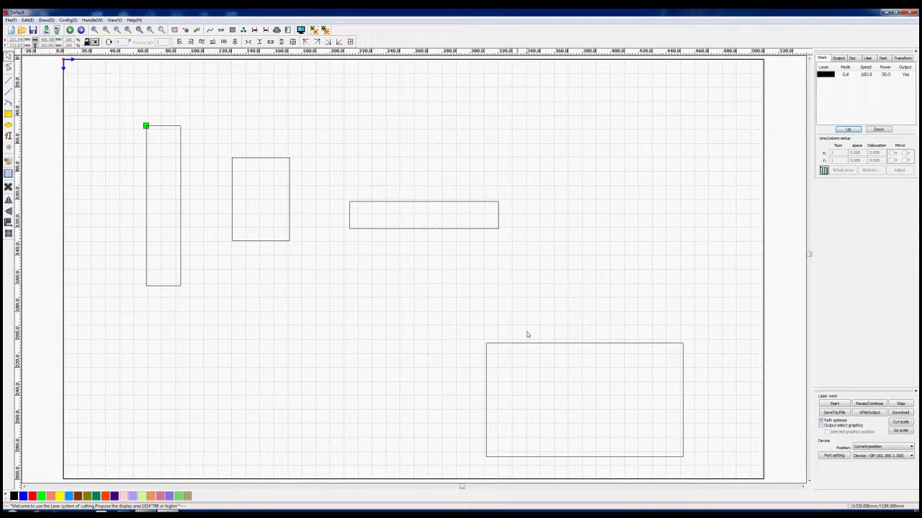
Step: Try matching only the three upper rectangles to the size of the long shallow one, and undo the resize
{"action": "left_click_drag", "start_coordinate": [121, 98], "coordinate": [521, 309]}
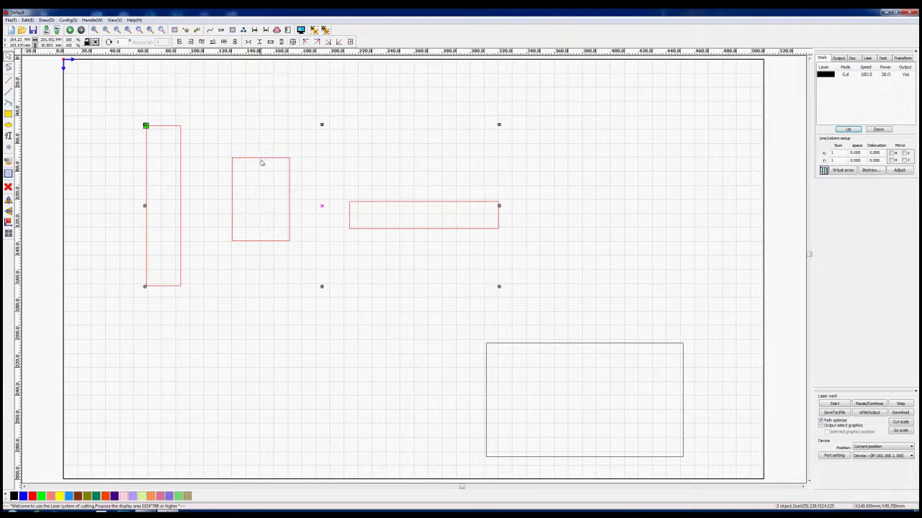
{"action": "key", "text": "ctrl+z"}
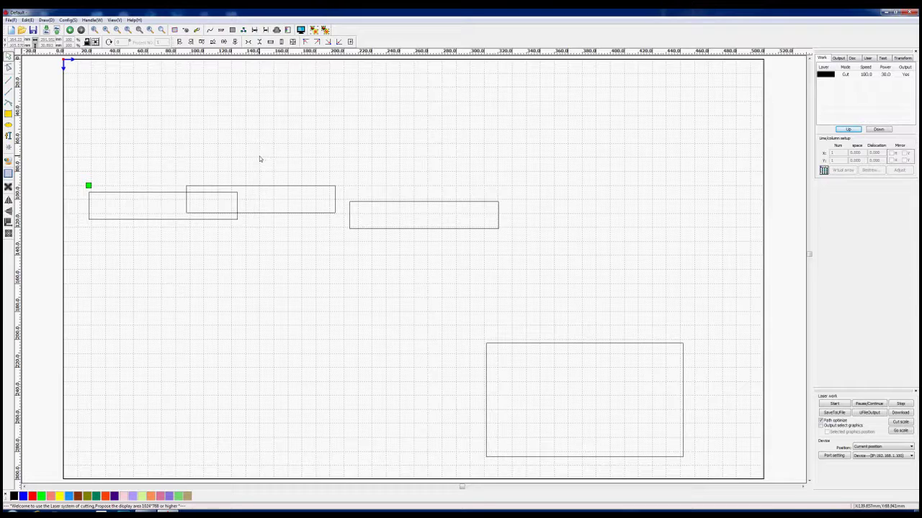
{"action": "key", "text": "ctrl+y"}
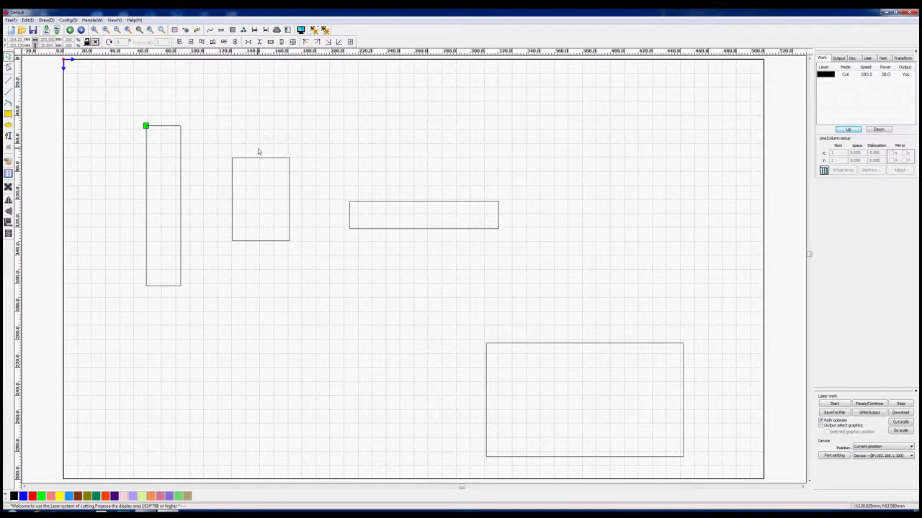
Step: Resize all four rectangles to match the smaller upright one, selected last as the reference, and distribute them evenly horizontally
{"action": "left_click", "coordinate": [164, 287]}
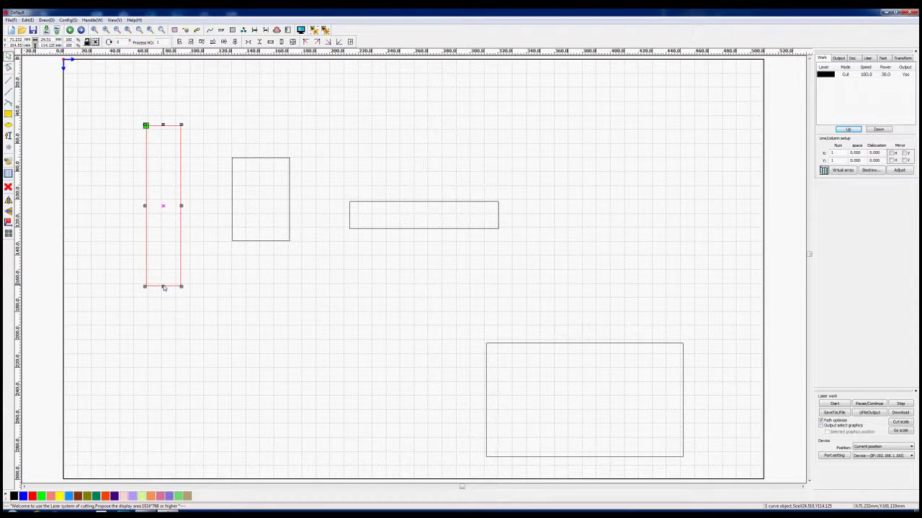
{"action": "left_click", "coordinate": [385, 230], "text": "shift"}
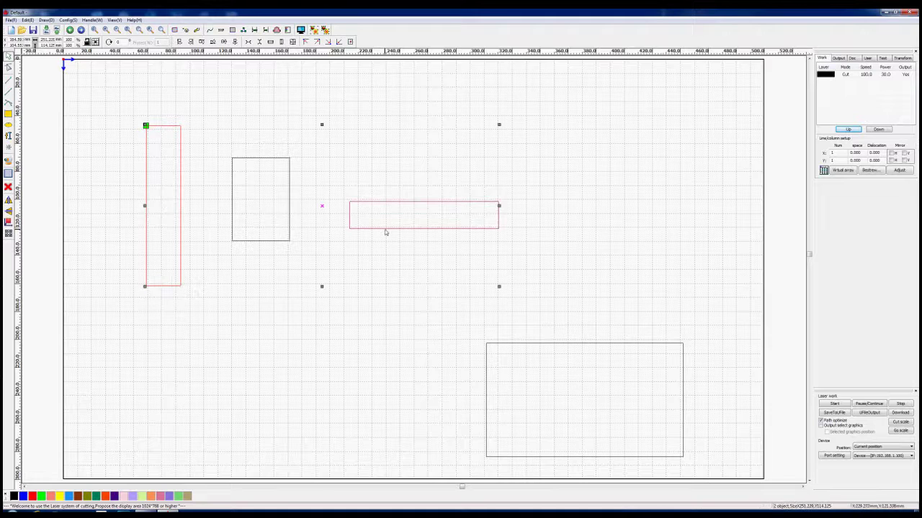
{"action": "left_click", "coordinate": [511, 346], "text": "shift"}
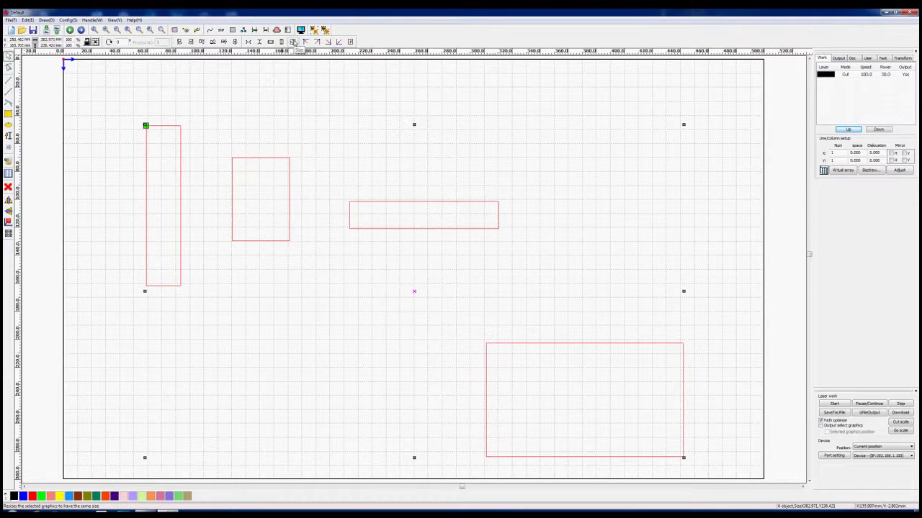
{"action": "left_click", "coordinate": [261, 161]}
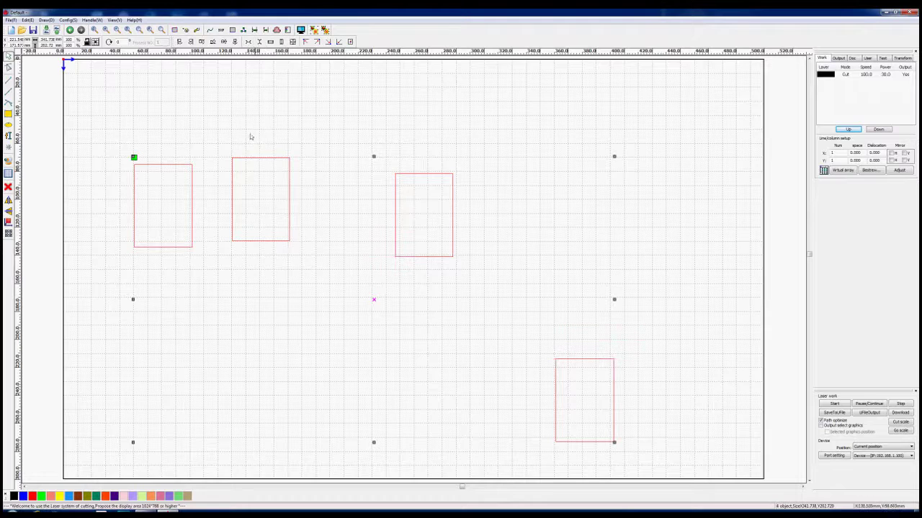
{"action": "left_click", "coordinate": [257, 158]}
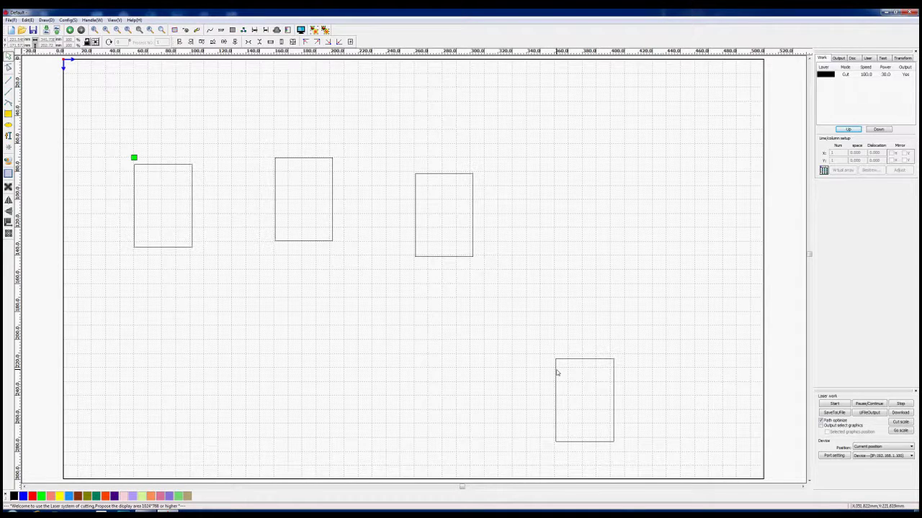
Step: Match all four rectangles to the size of the long shallow one and distribute them evenly in the vertical direction
{"action": "left_click_drag", "start_coordinate": [107, 114], "coordinate": [641, 445]}
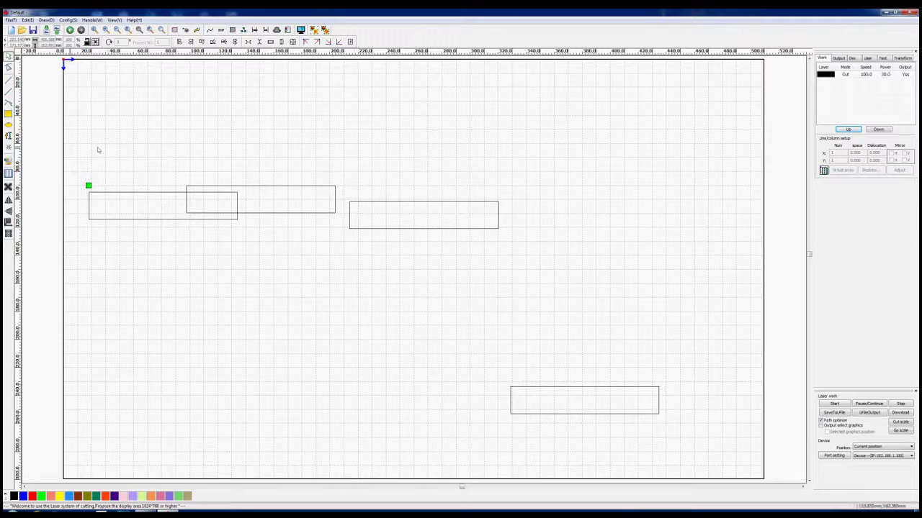
{"action": "left_click_drag", "start_coordinate": [74, 152], "coordinate": [673, 440]}
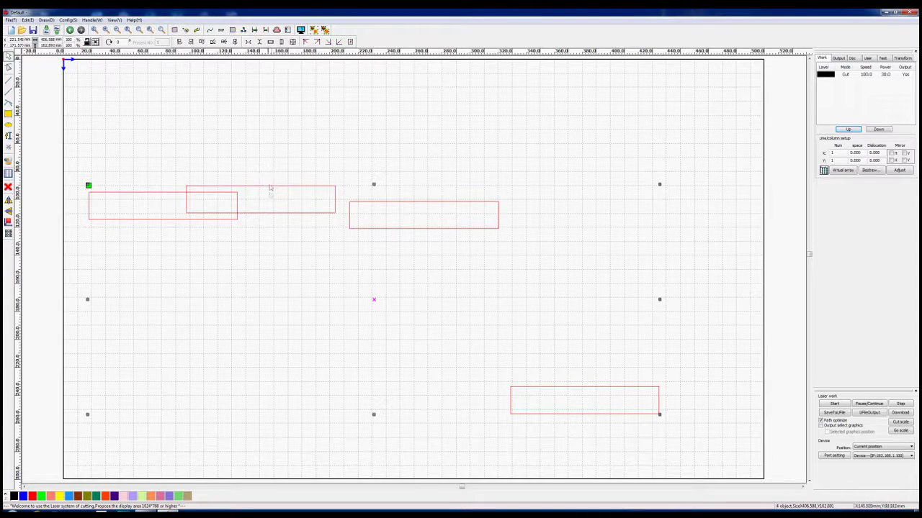
{"action": "left_click", "coordinate": [260, 41]}
{"action": "left_click", "coordinate": [268, 185]}
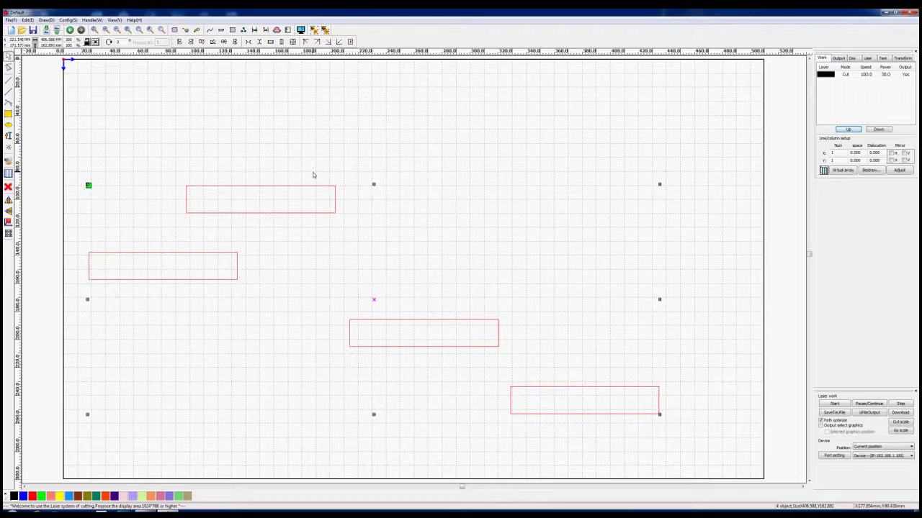
Step: Delete the four rectangles and draw a new rectangle about 69 × 79 mm in the upper-left part of the page
{"action": "key", "text": "Delete"}
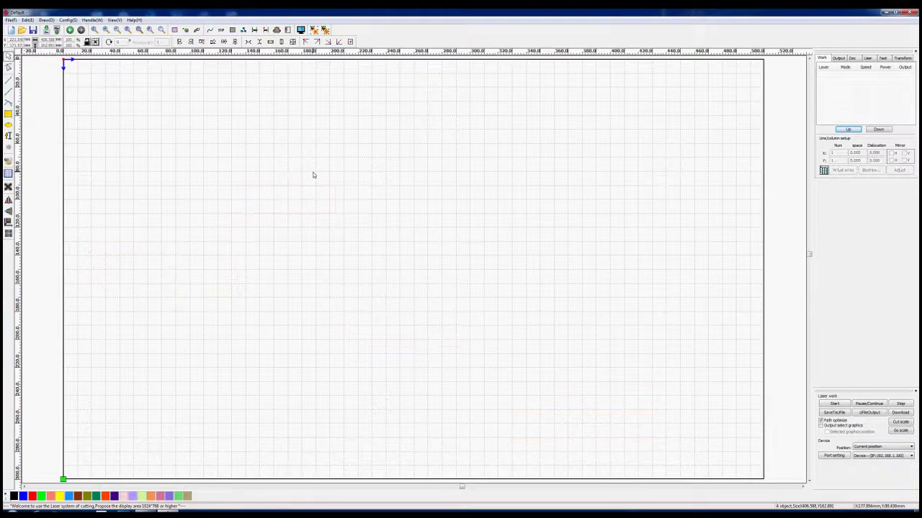
{"action": "left_click", "coordinate": [8, 114]}
{"action": "left_click_drag", "start_coordinate": [151, 135], "coordinate": [249, 245]}
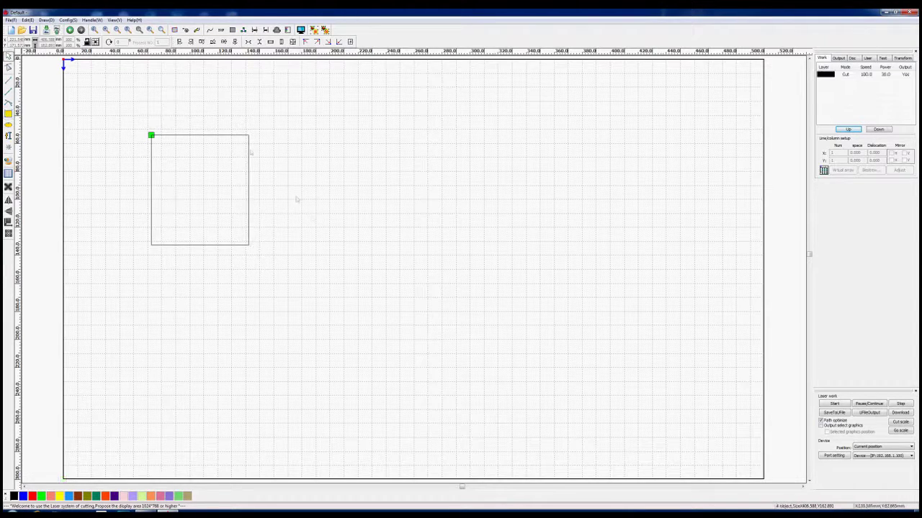
Step: Set the new rectangle's X and Y position to 100 mm each, measured at its centre
{"action": "left_click", "coordinate": [199, 136]}
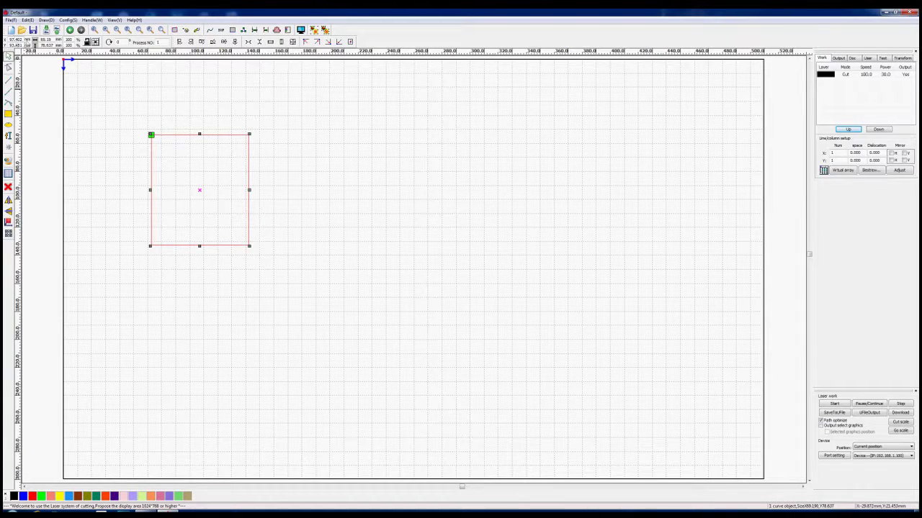
{"action": "double_click", "coordinate": [16, 39]}
{"action": "type", "text": "4"}
{"action": "key", "text": "Return"}
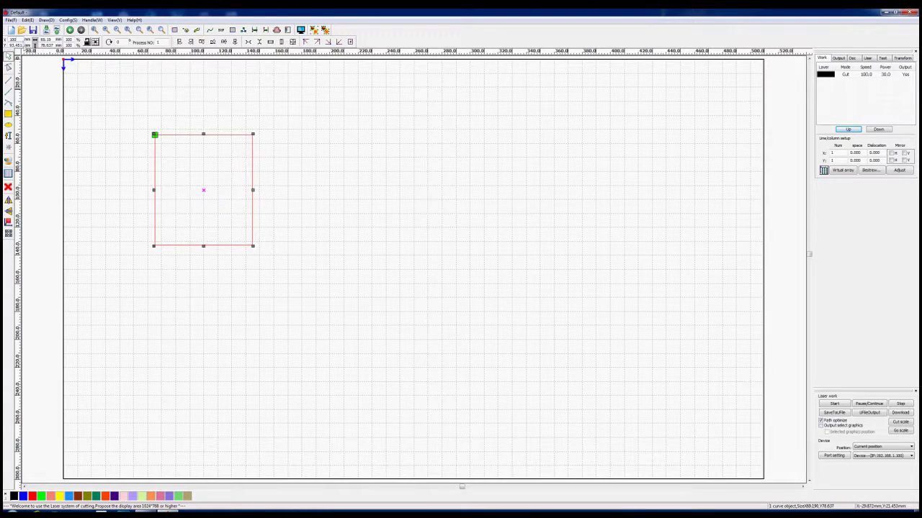
{"action": "double_click", "coordinate": [15, 44]}
{"action": "type", "text": "100"}
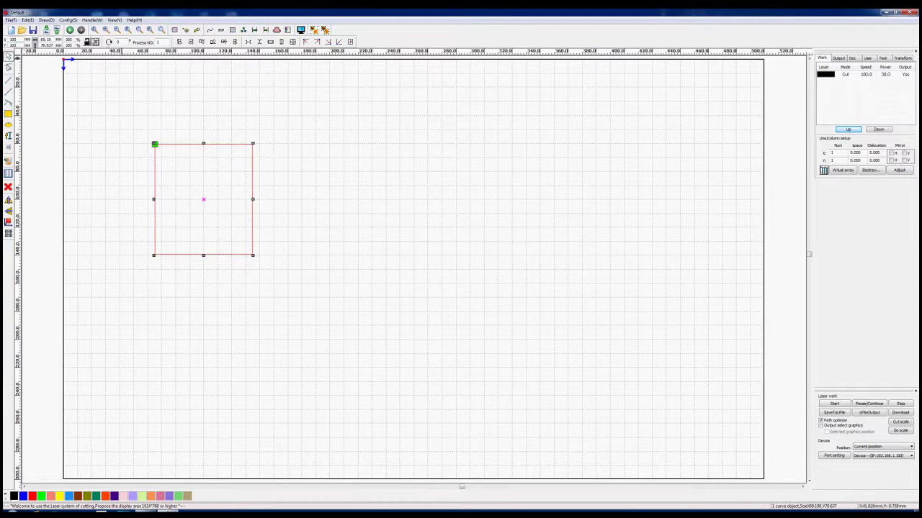
Step: Change the position reference to the rectangle's upper-left corner and set its X and Y position to 100 mm each
{"action": "left_click", "coordinate": [95, 42]}
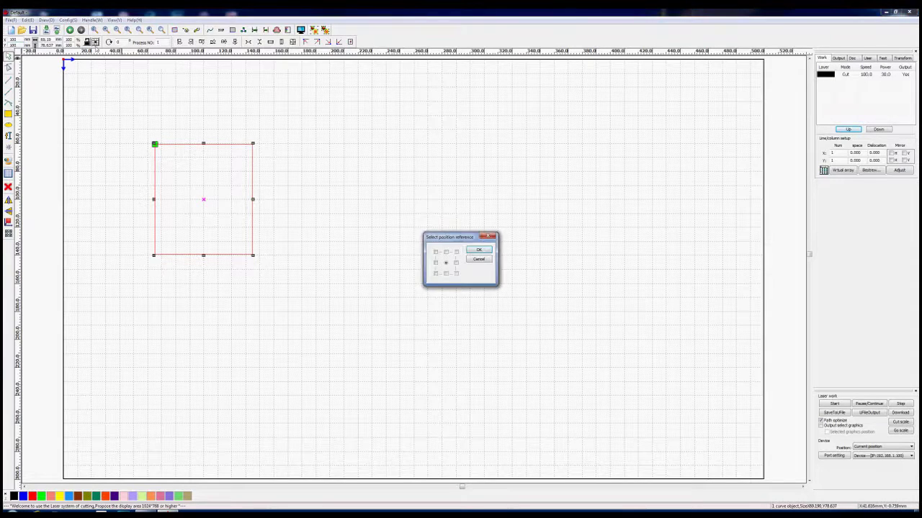
{"action": "left_click", "coordinate": [479, 250]}
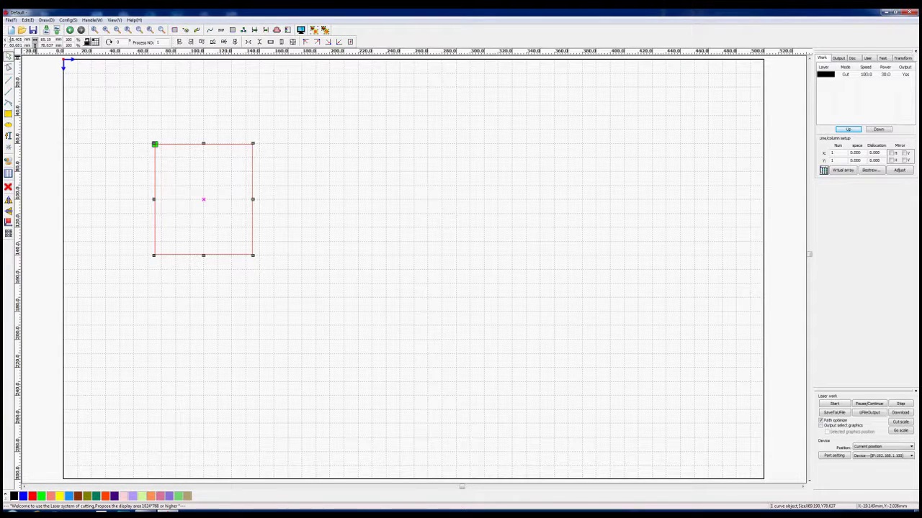
{"action": "left_click", "coordinate": [16, 39]}
{"action": "type", "text": "100"}
{"action": "key", "text": "Return"}
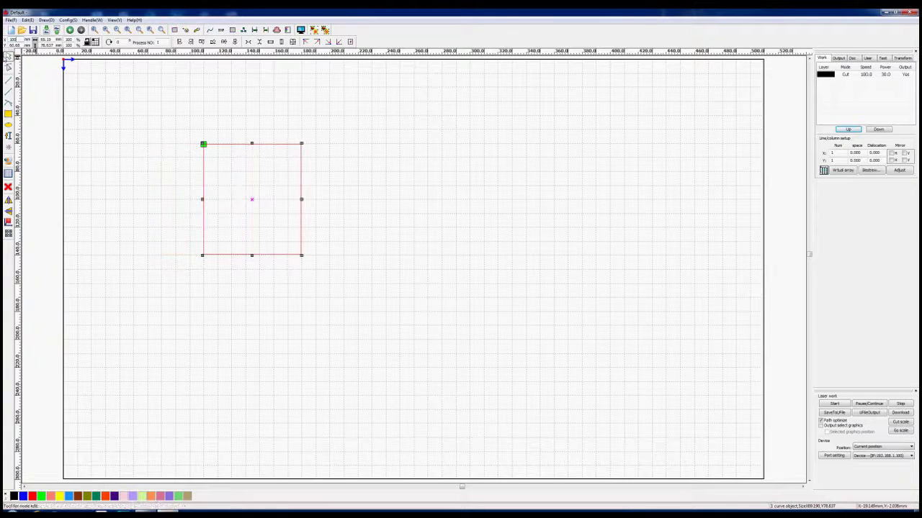
{"action": "left_click", "coordinate": [11, 44]}
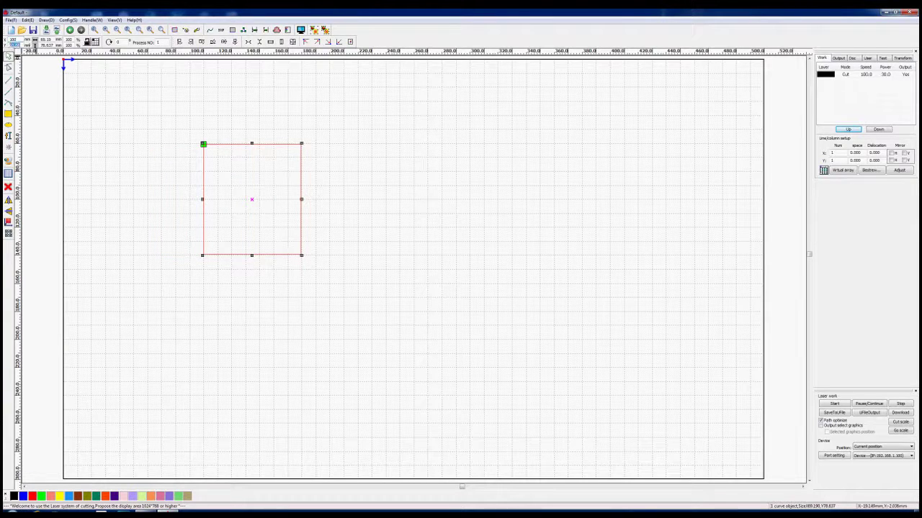
{"action": "type", "text": "100"}
{"action": "key", "text": "Return"}
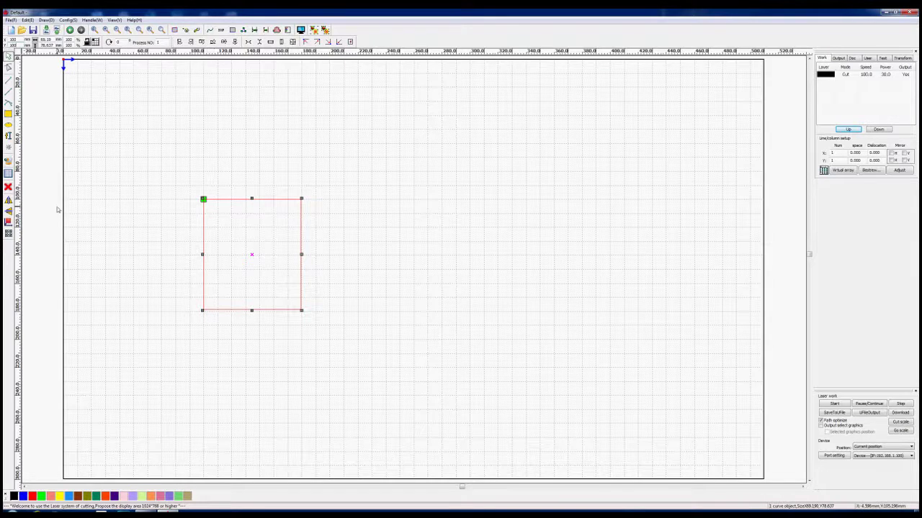
Step: Set the position reference back to the rectangle's centre point
{"action": "left_click", "coordinate": [95, 42]}
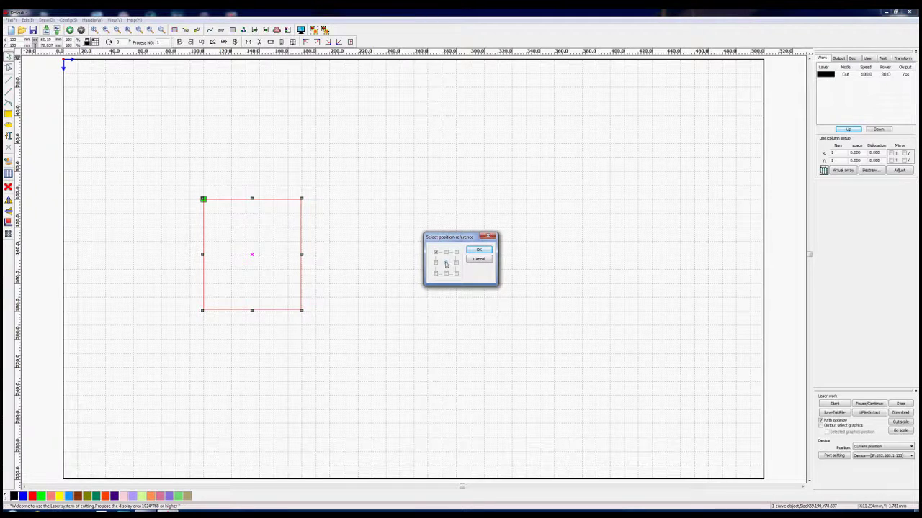
{"action": "left_click", "coordinate": [478, 249]}
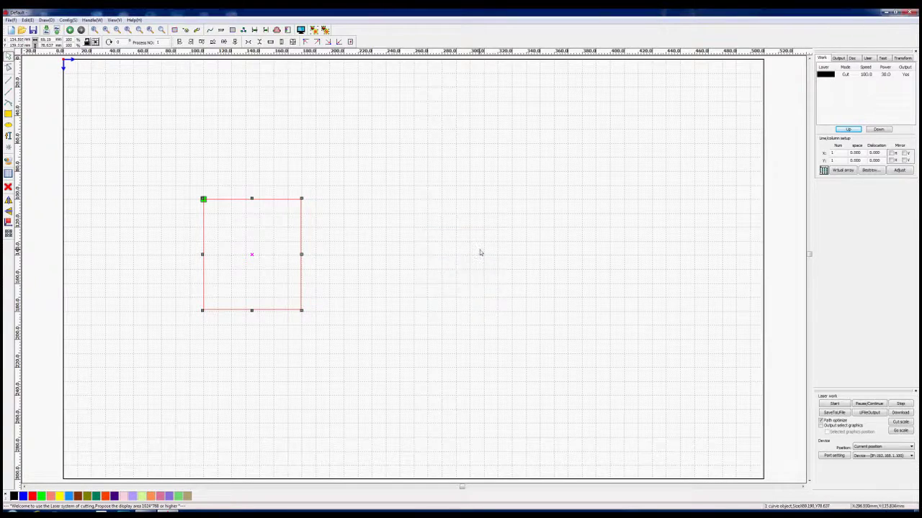